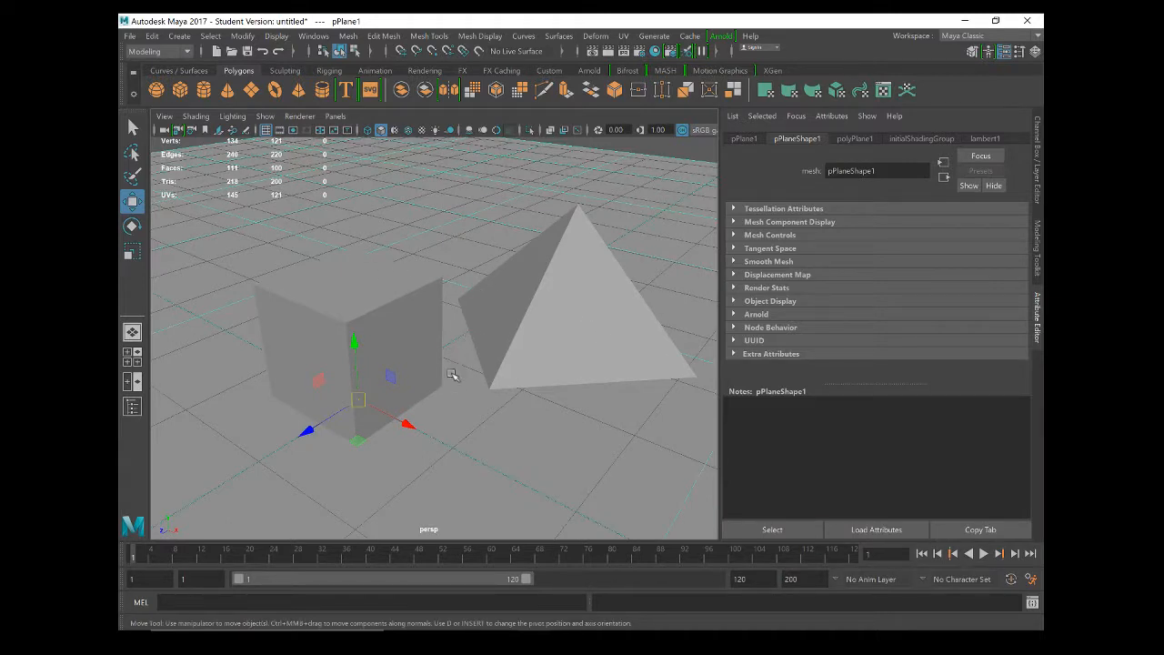
Assign a new Maya Lambert material to the cube.
left_click(424, 344)
left_click(476, 410)
left_click(544, 314)
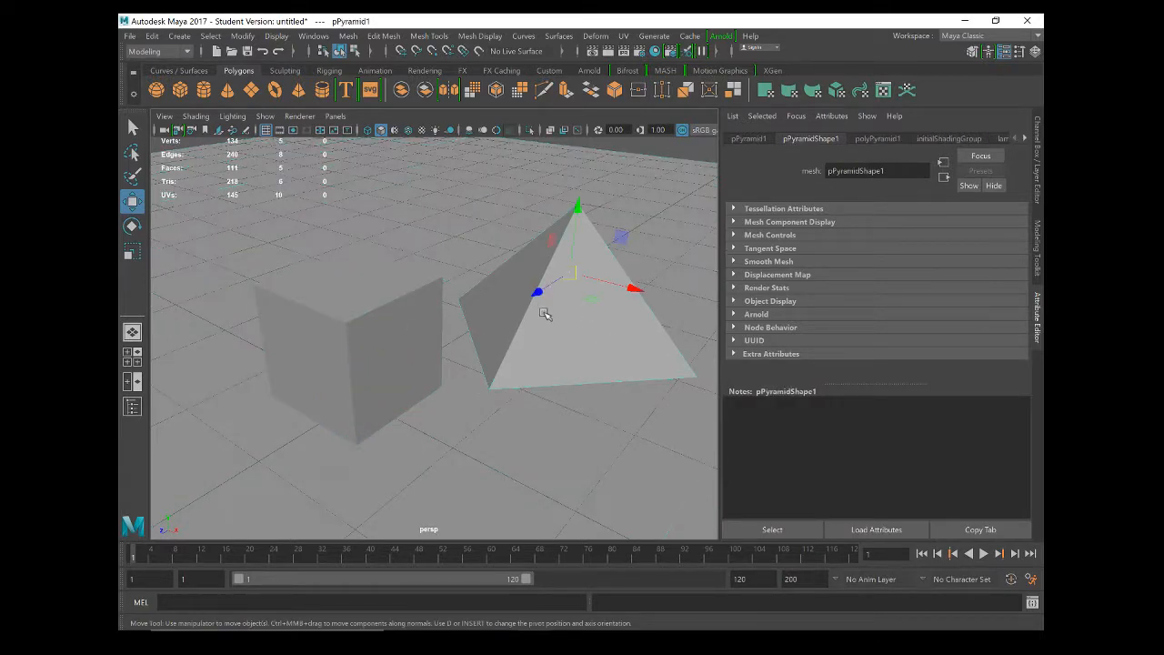
left_click(393, 326)
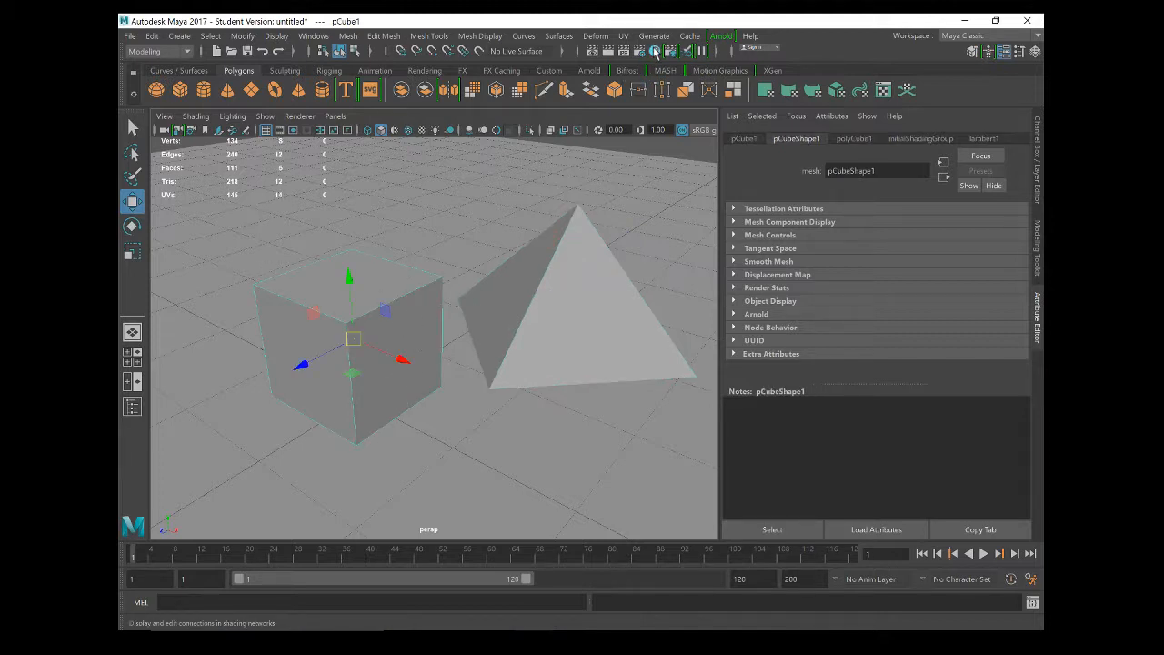
right_click(374, 282)
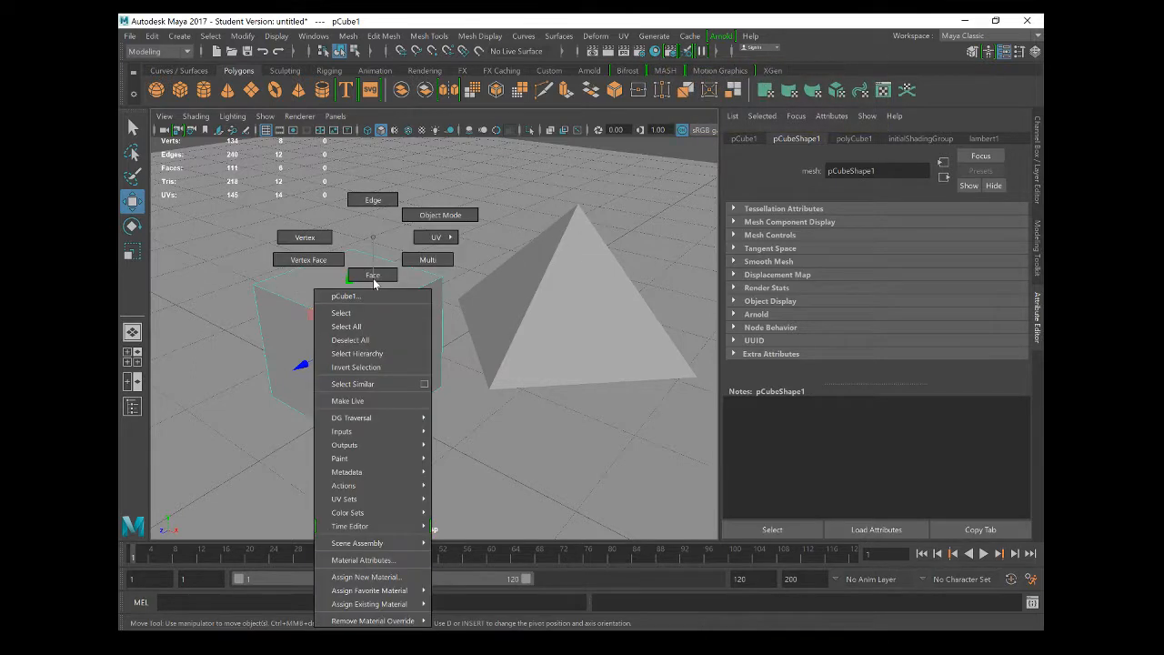
left_click(402, 583)
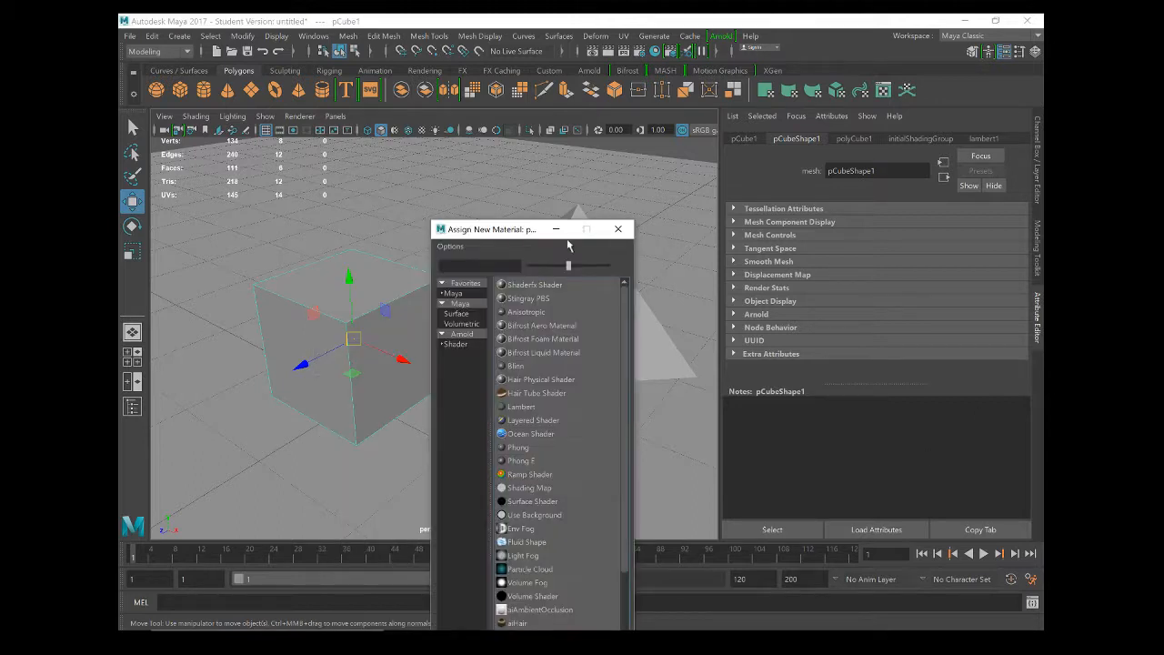
left_click_drag(496, 229, 508, 98)
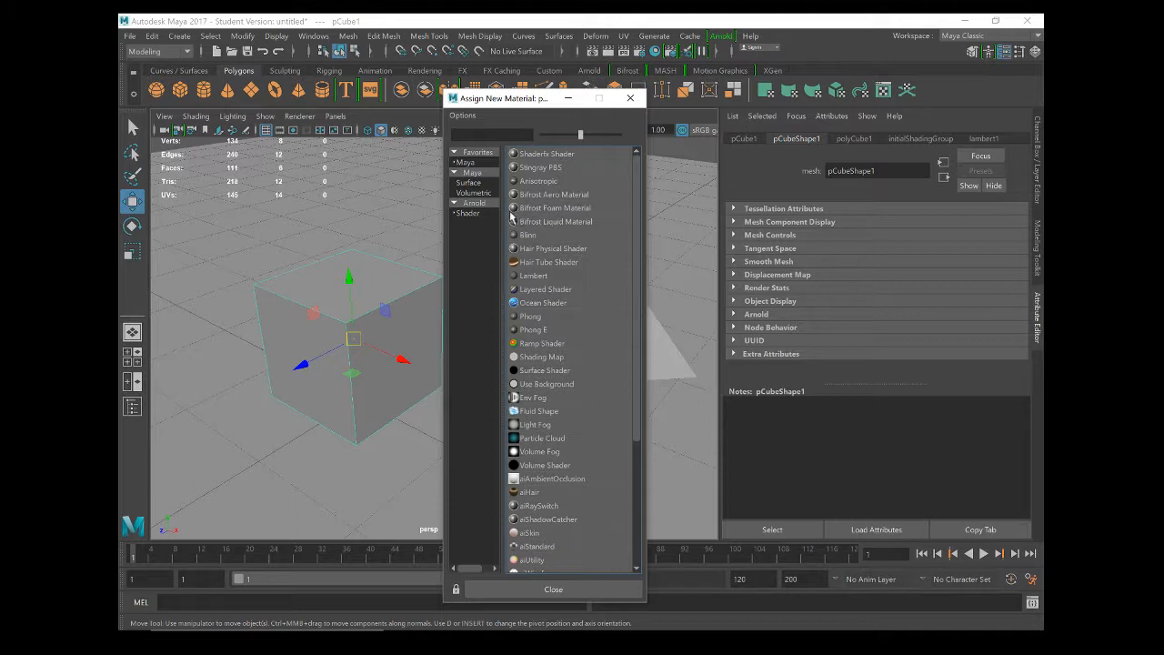
left_click(480, 172)
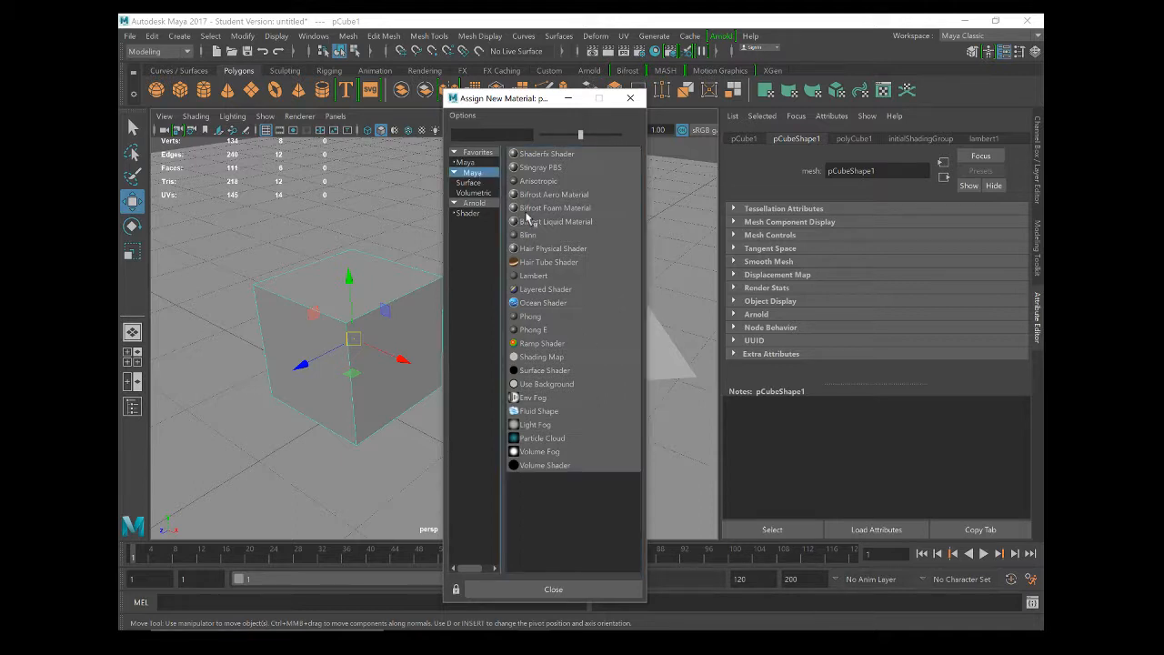
left_click(536, 277)
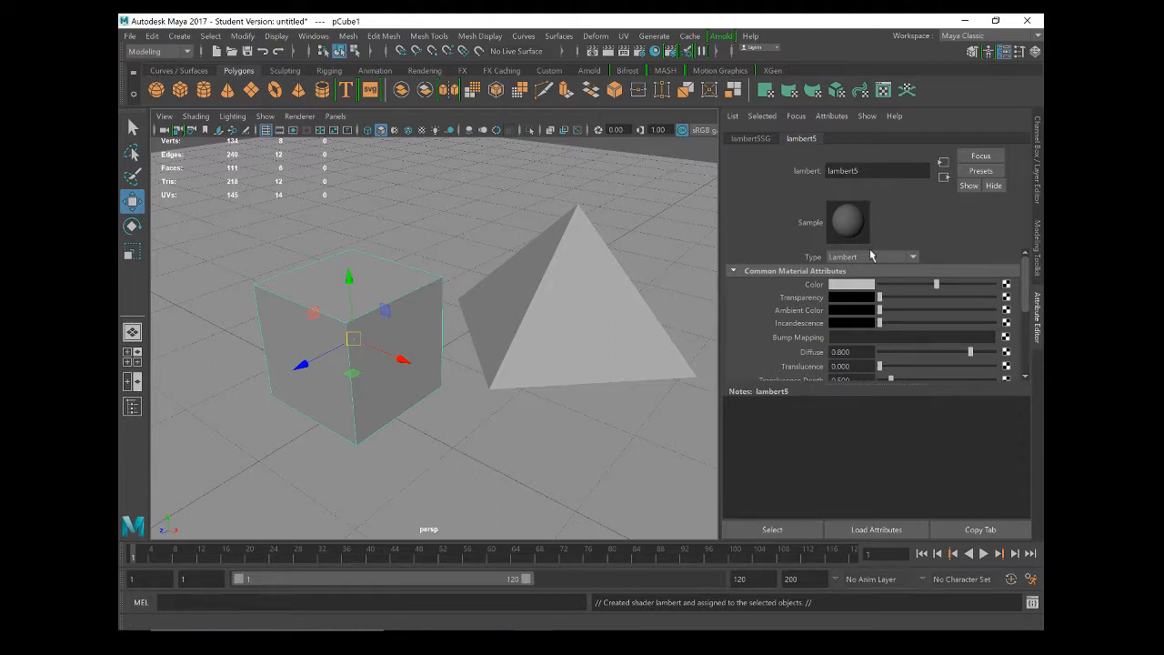
Set the cube material's color to magenta with hue 317.738, saturation 0.906 and value 0.423.
left_click(851, 285)
left_click_drag(724, 361, 742, 377)
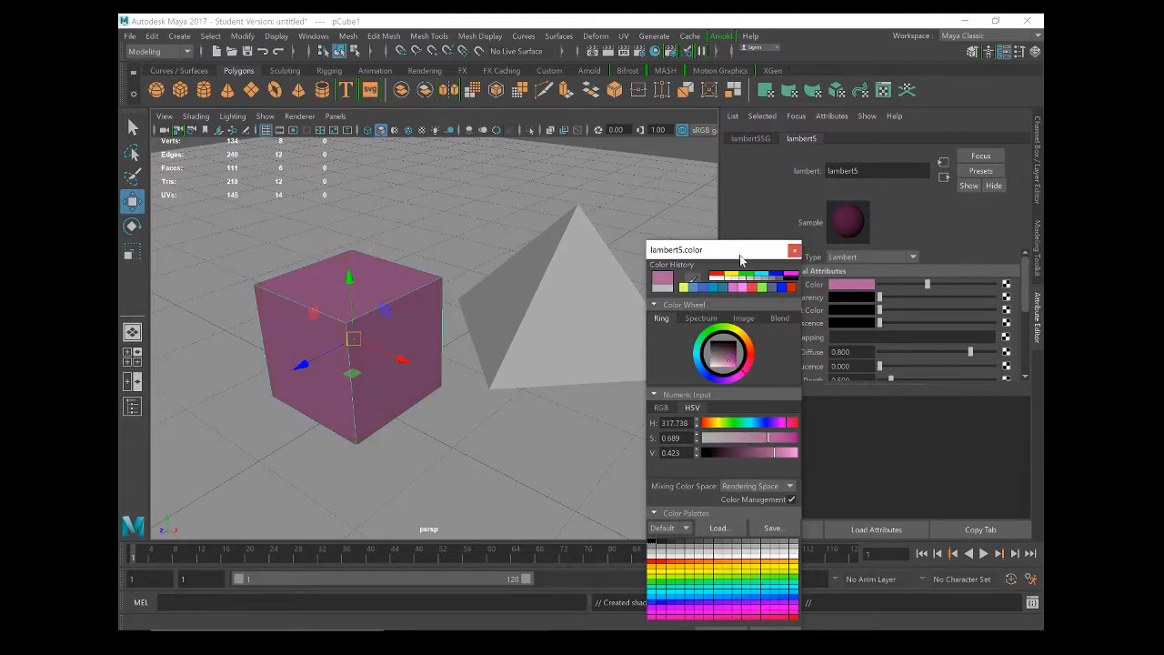
left_click_drag(741, 255, 742, 142)
left_click(791, 325)
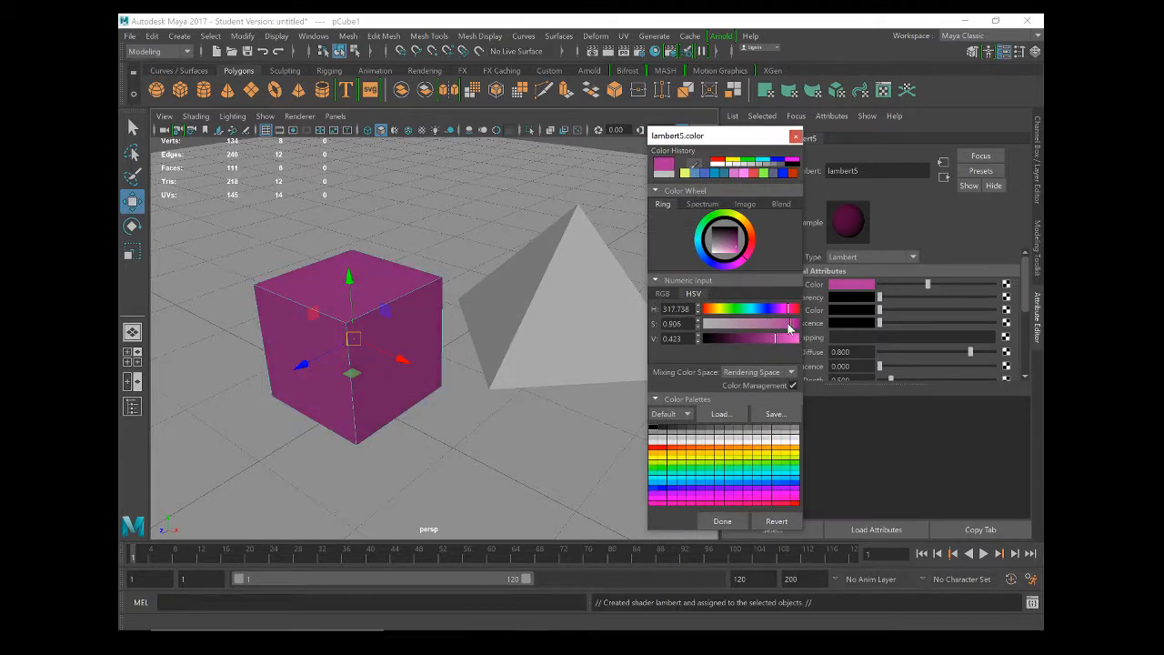
left_click(718, 524)
left_click(509, 446)
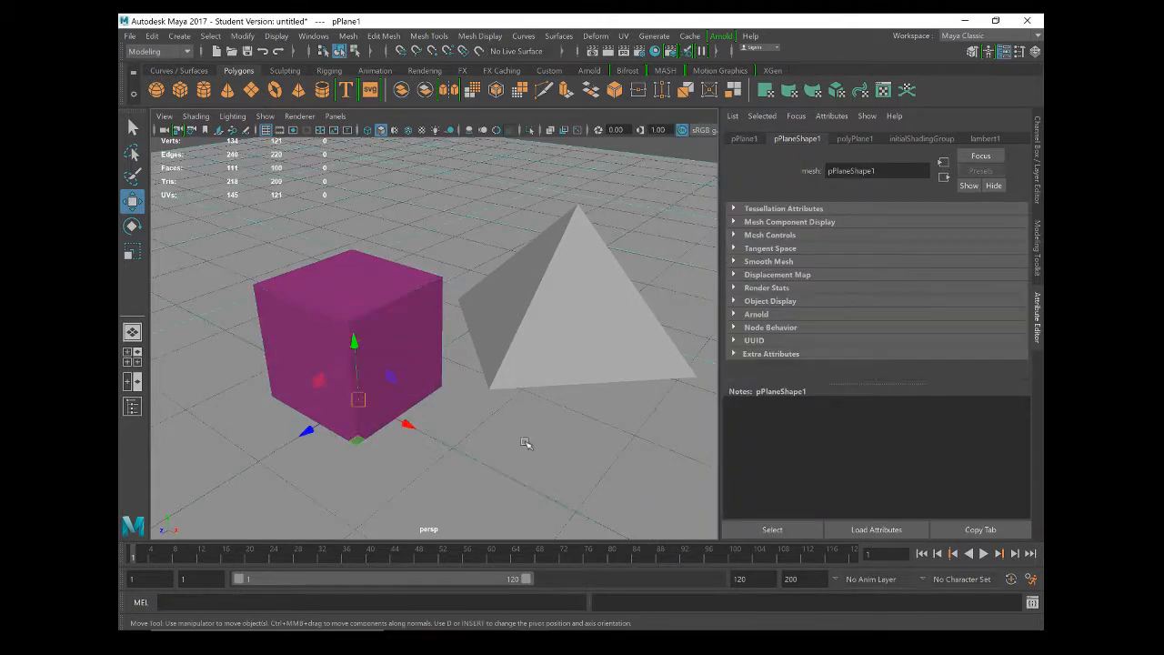
Assign a new Maya Blinn material to the pyramid and look through its attributes.
left_click(533, 299)
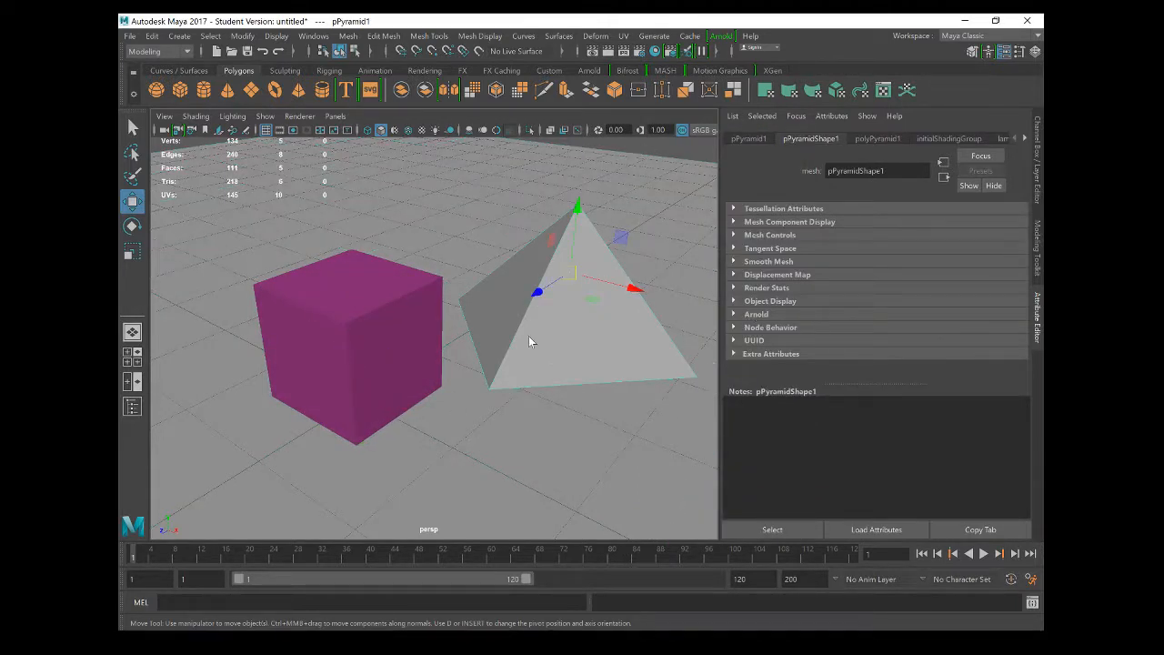
right_click_drag(529, 336, 503, 579)
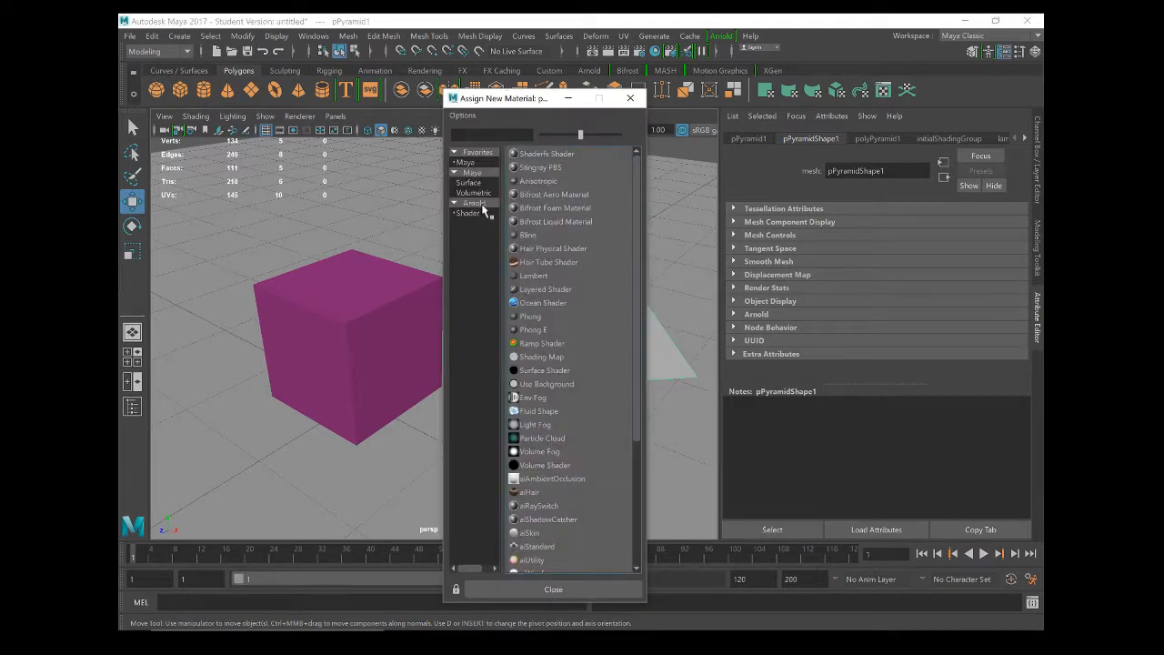
left_click(488, 172)
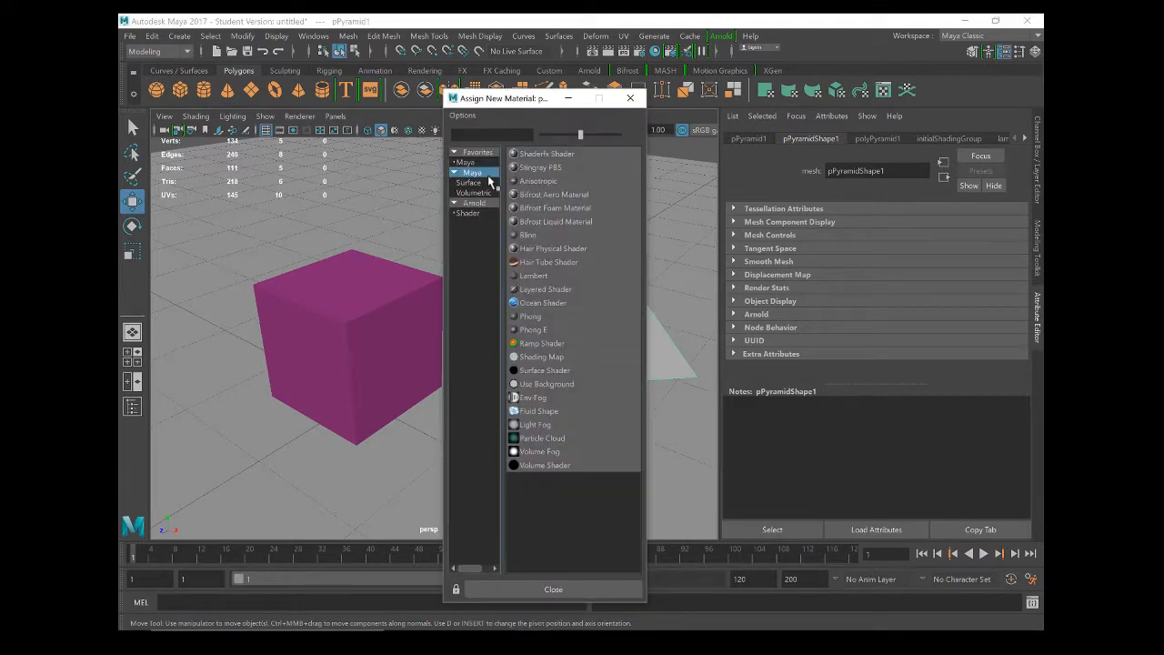
left_click(528, 235)
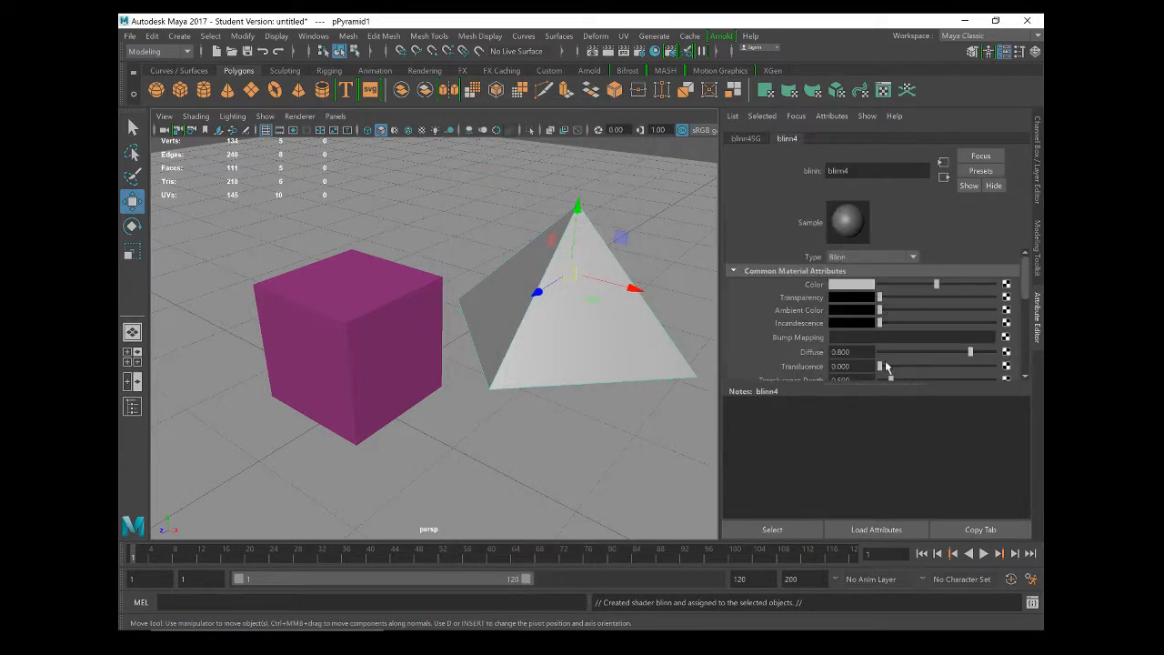
scroll(890, 309, "down", 2)
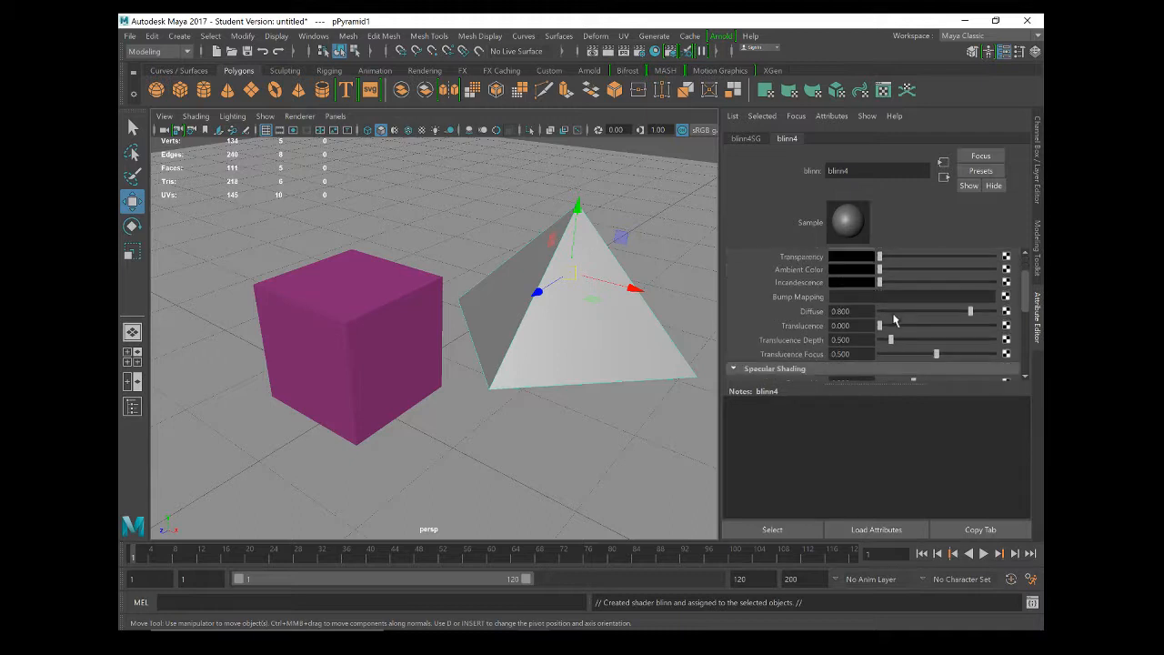
scroll(1019, 314, "up", 2)
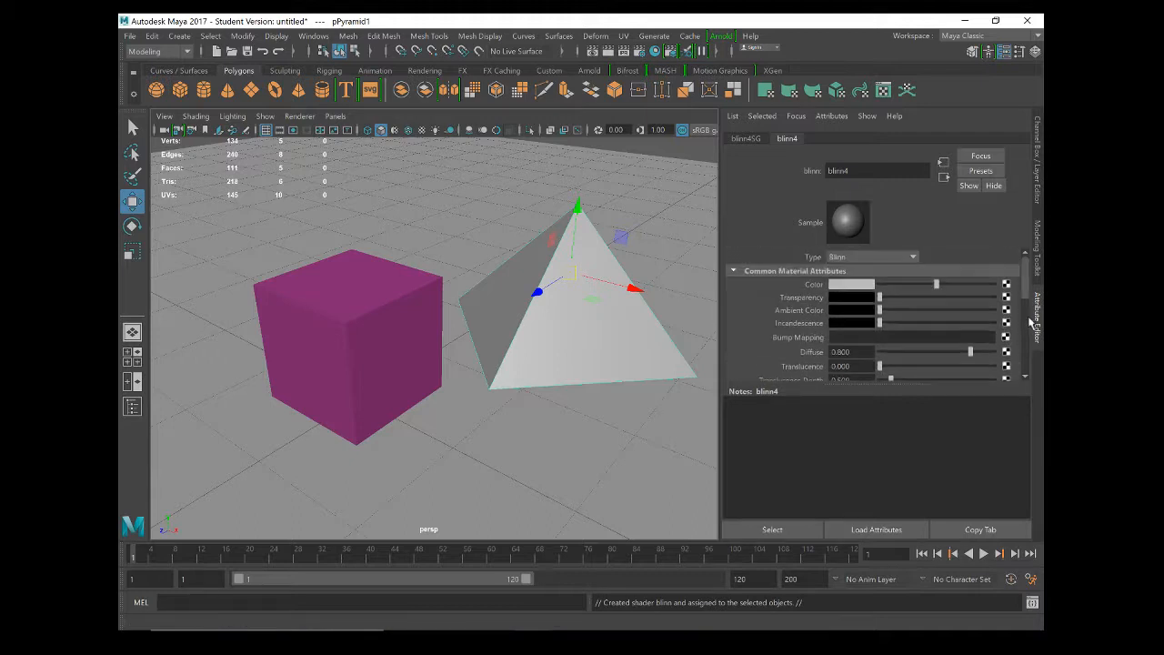
Set the pyramid material's color to a fully saturated blue with a hue of about 242.5.
left_click(855, 285)
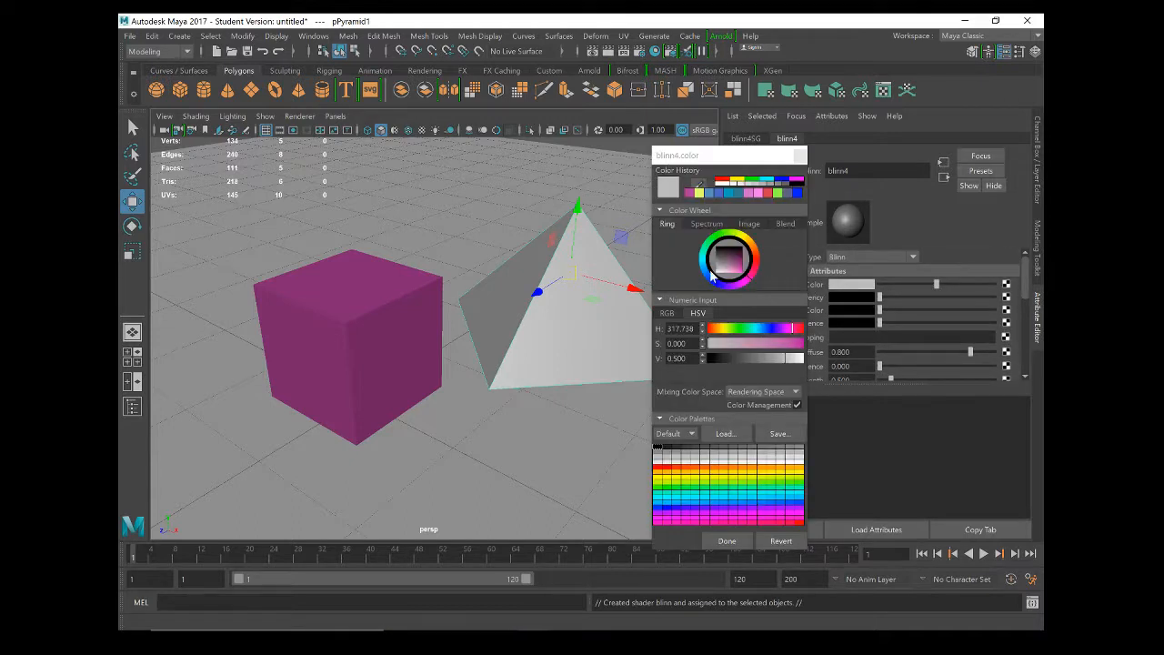
left_click_drag(712, 277, 751, 276)
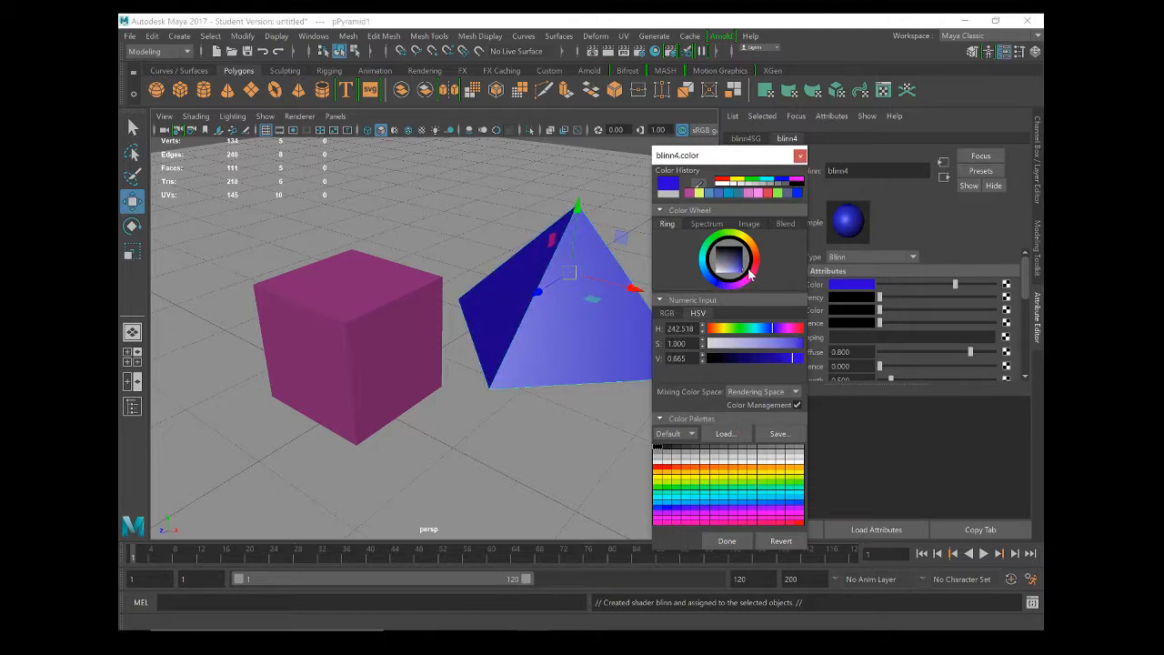
left_click(727, 542)
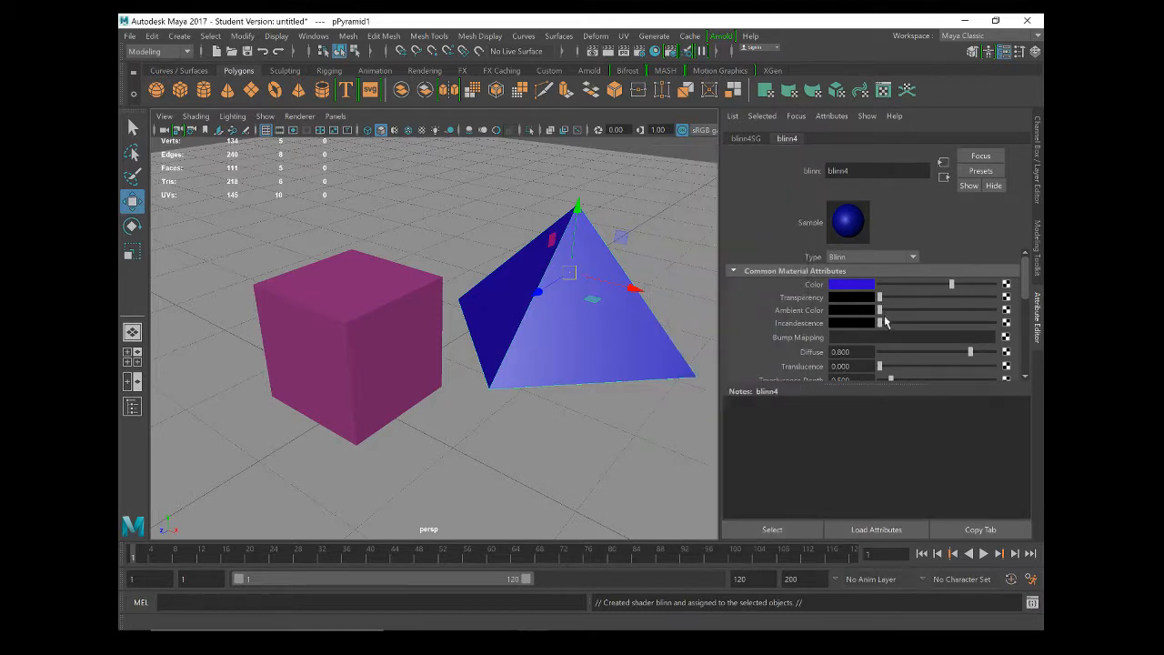
Raise the Blinn material's Eccentricity to about 0.399 and Specular Roll Off to about 0.958, and brighten its Specular Color to near white.
scroll(808, 352, "down", 2)
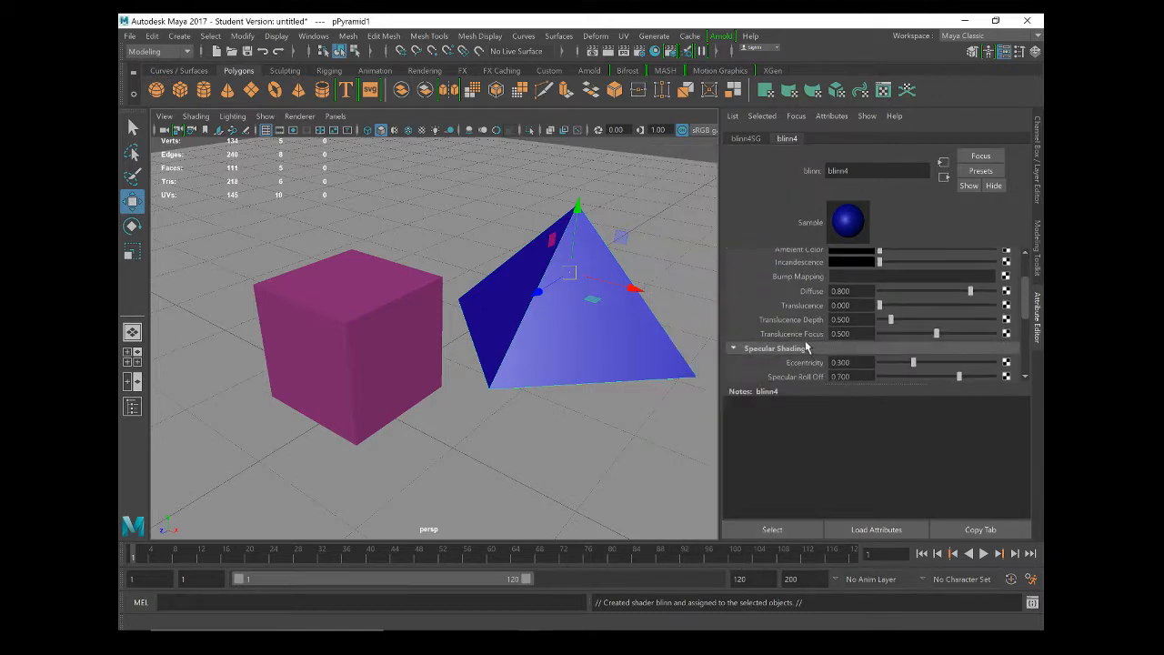
scroll(806, 348, "down", 1)
mouse_move(914, 322)
left_mouse_down()
mouse_move(990, 340)
mouse_move(979, 354)
left_mouse_up()
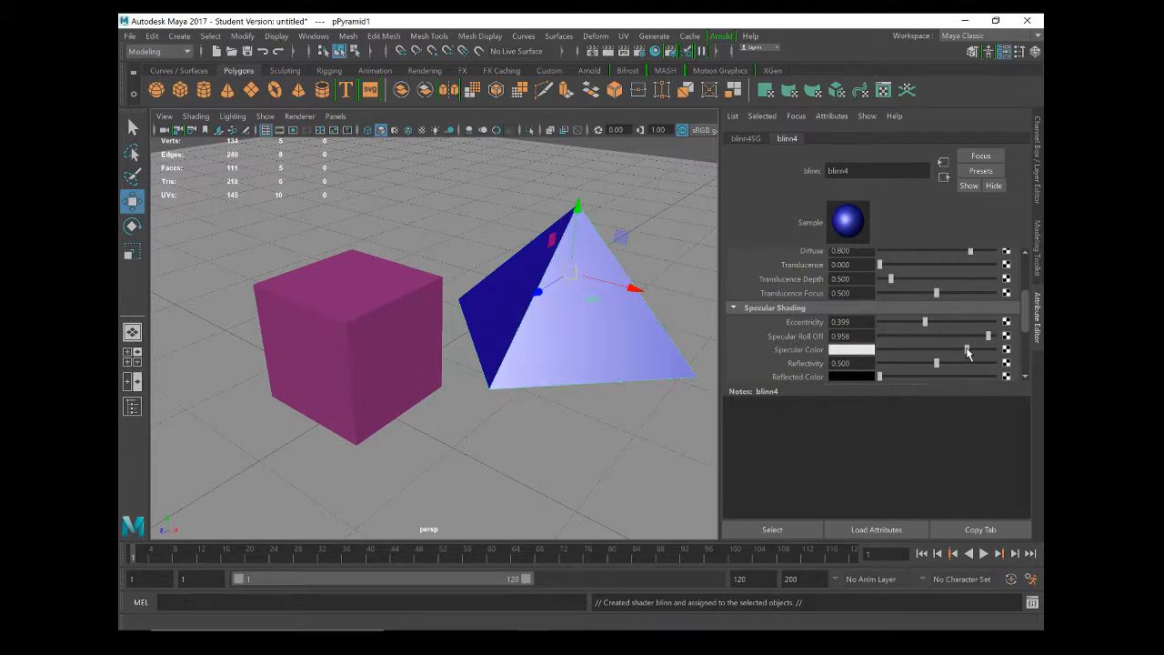
Assign a new Lambert material to the ground plane.
left_click_drag(299, 437, 513, 446)
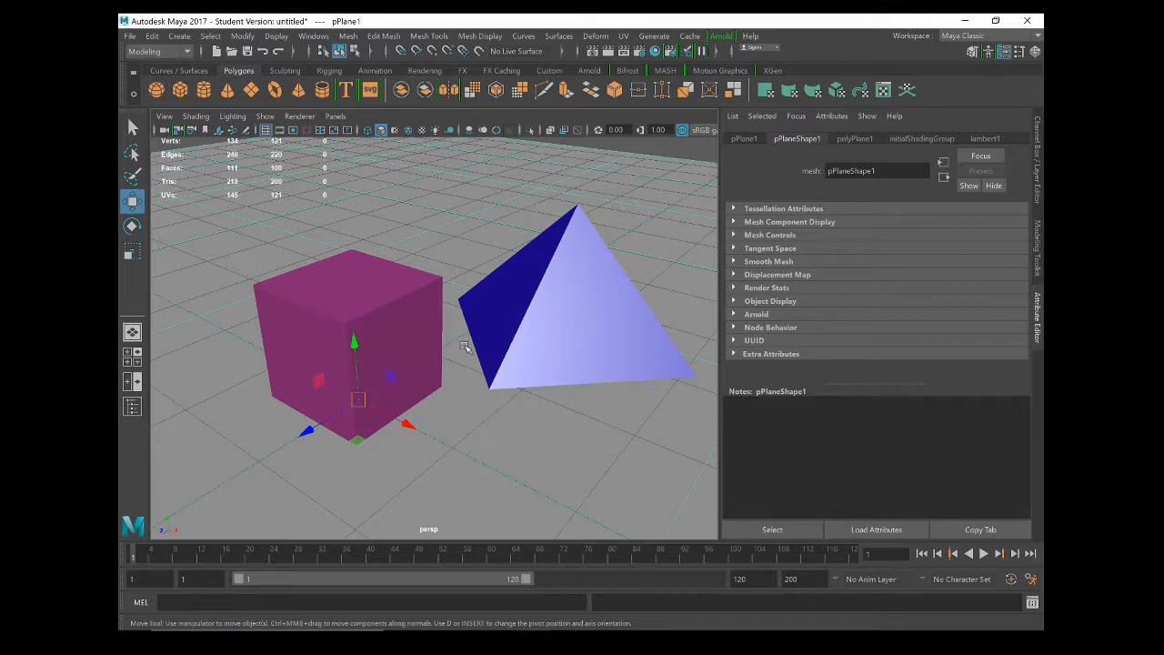
right_click(507, 436)
left_click(533, 578)
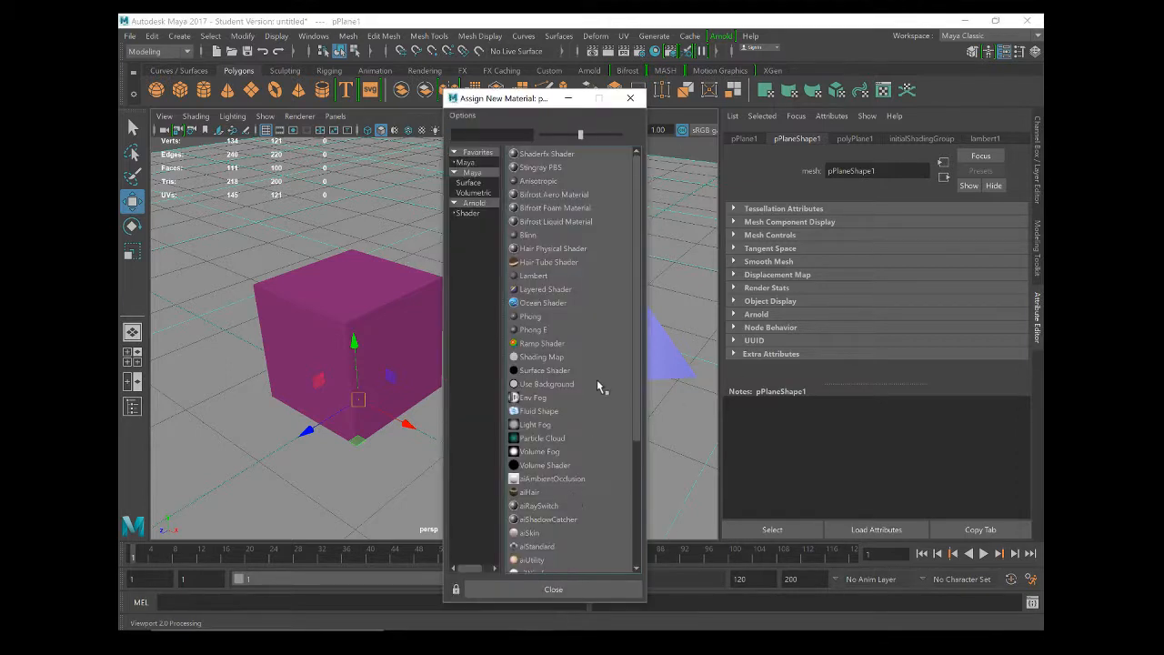
left_click(557, 276)
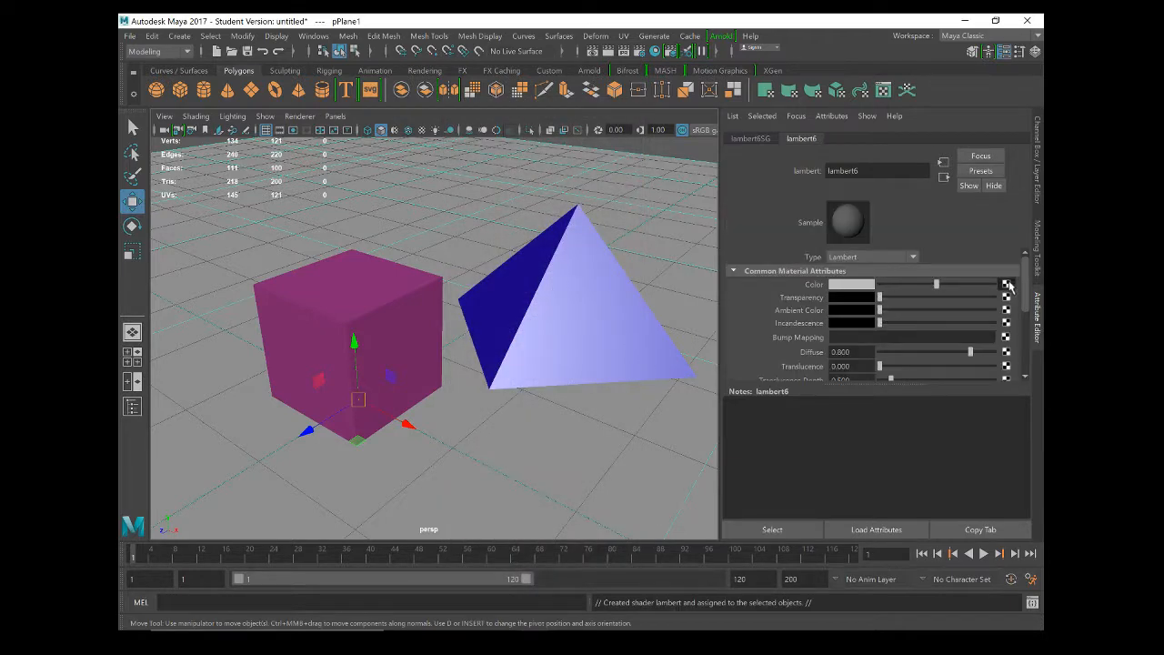
Map a File texture to the plane material's Color and load brickwall.jpg from the sourceimages folder as its image.
left_click(1006, 284)
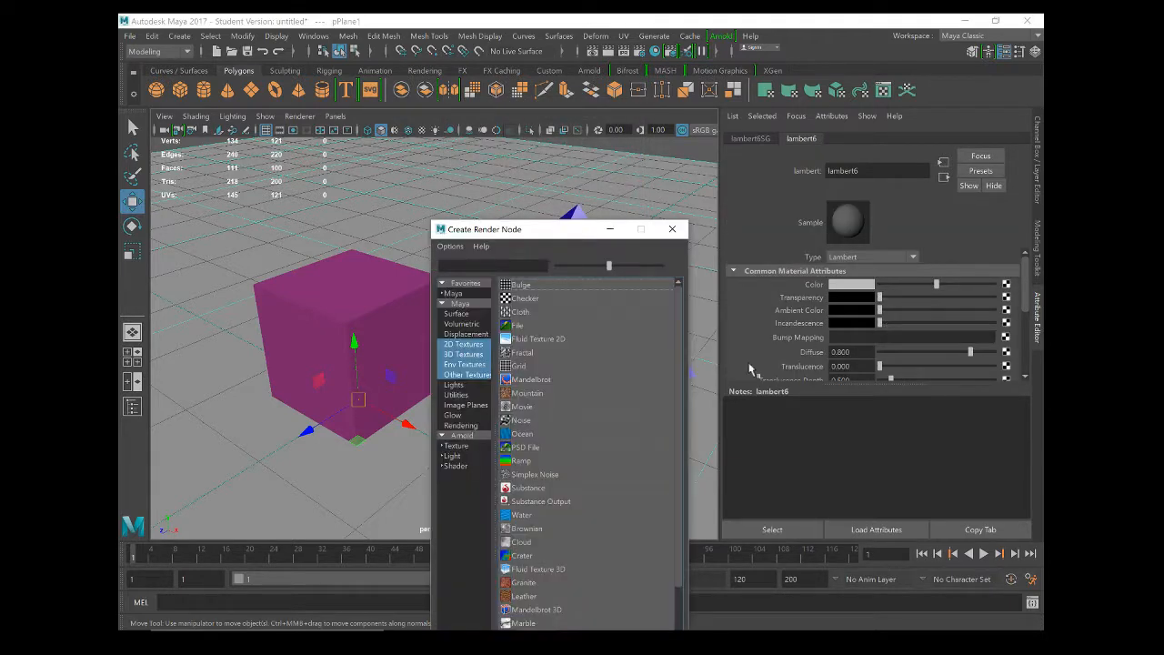
left_click(520, 325)
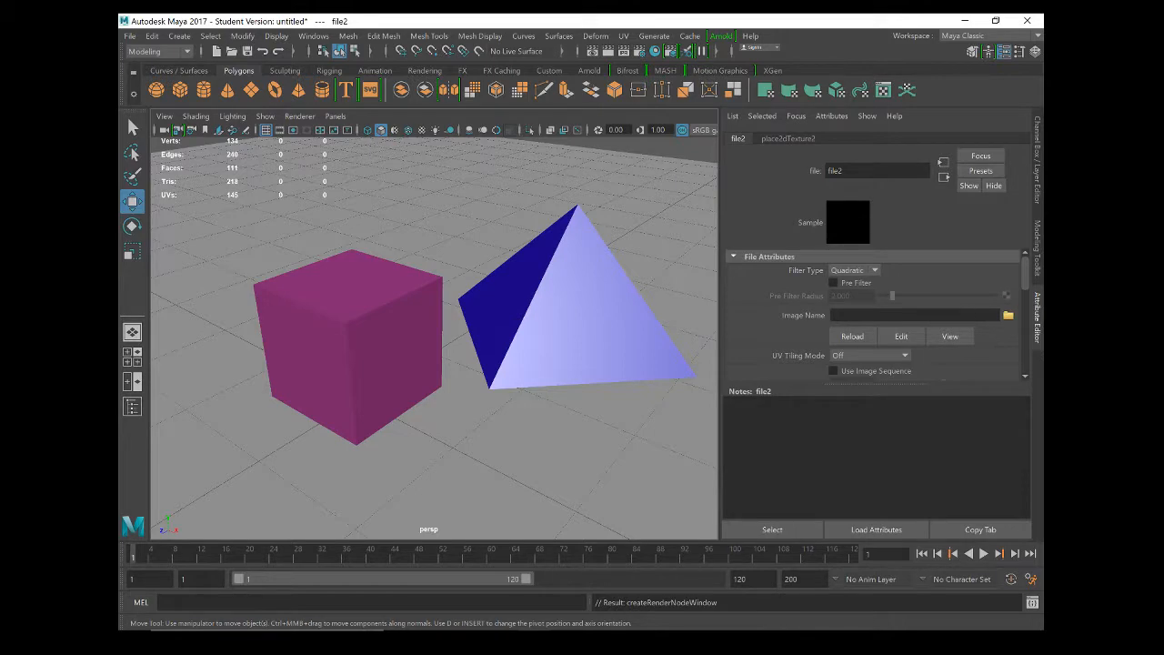
left_click(1008, 317)
scroll(314, 371, "down", 2)
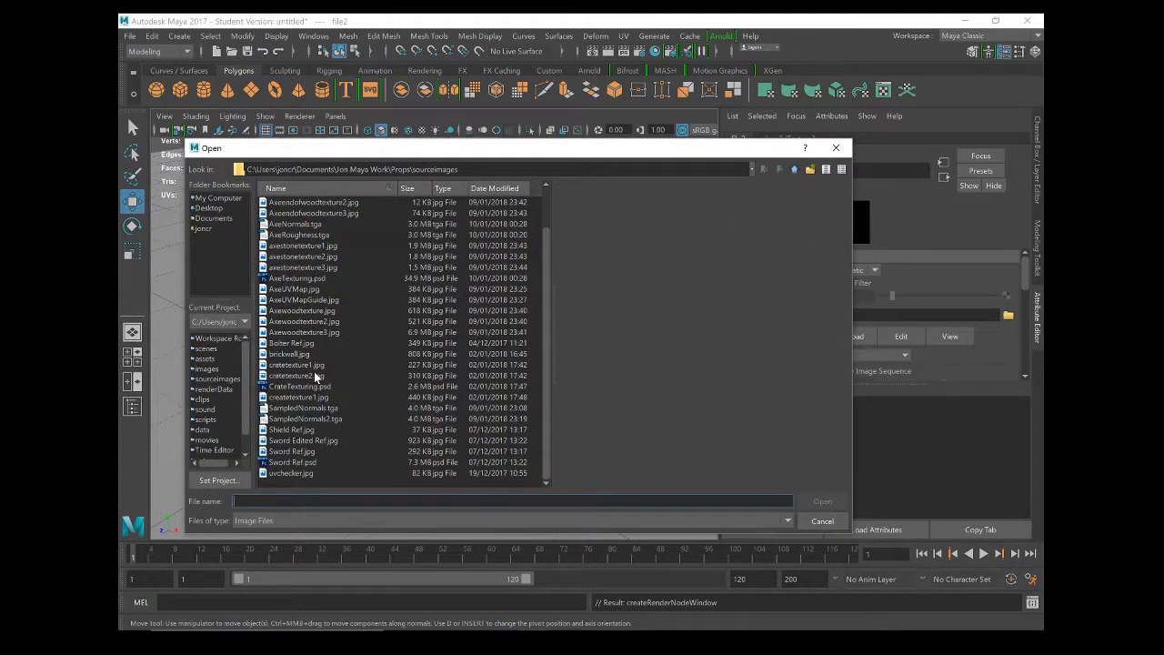
scroll(333, 376, "up", 1)
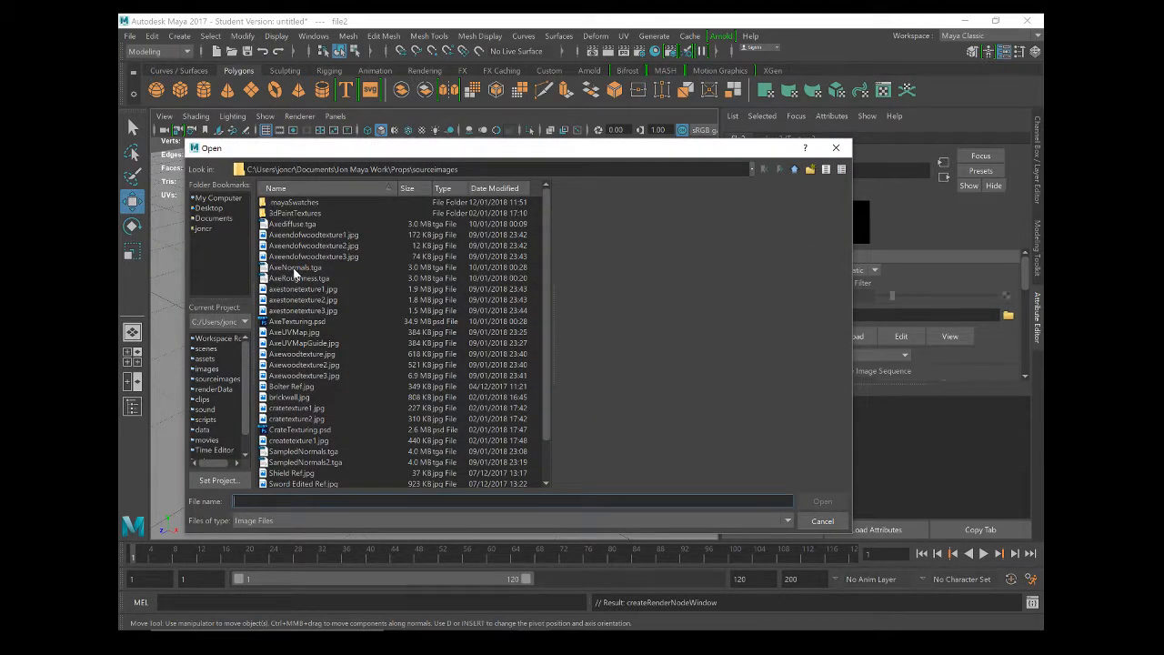
scroll(364, 369, "down", 1)
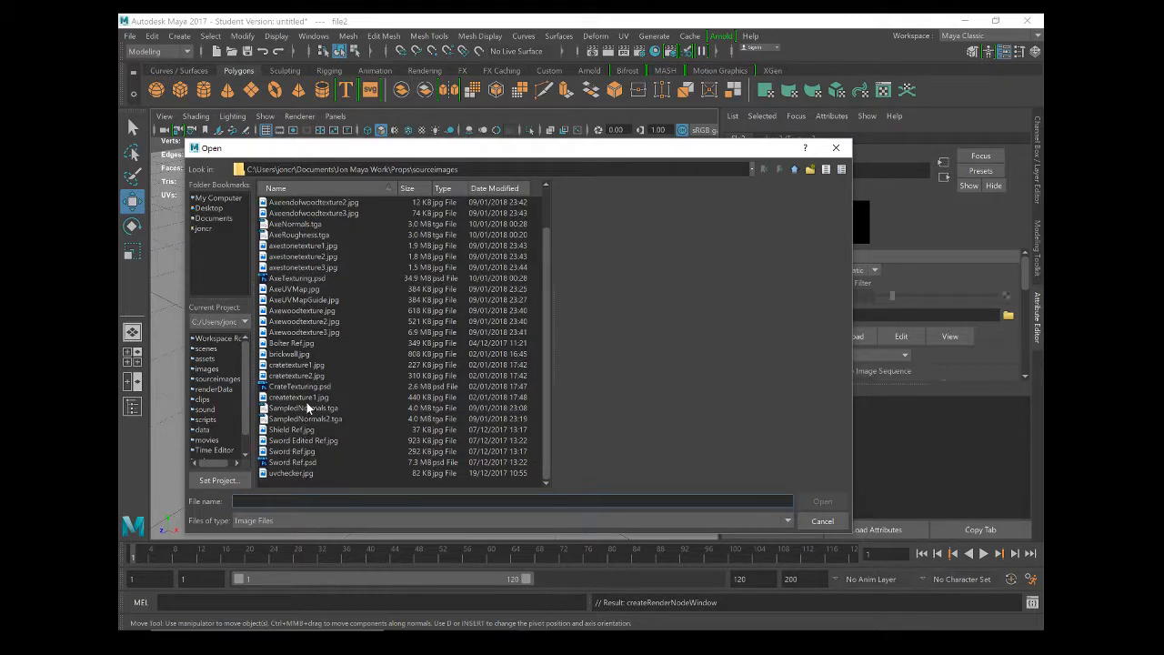
left_click(289, 354)
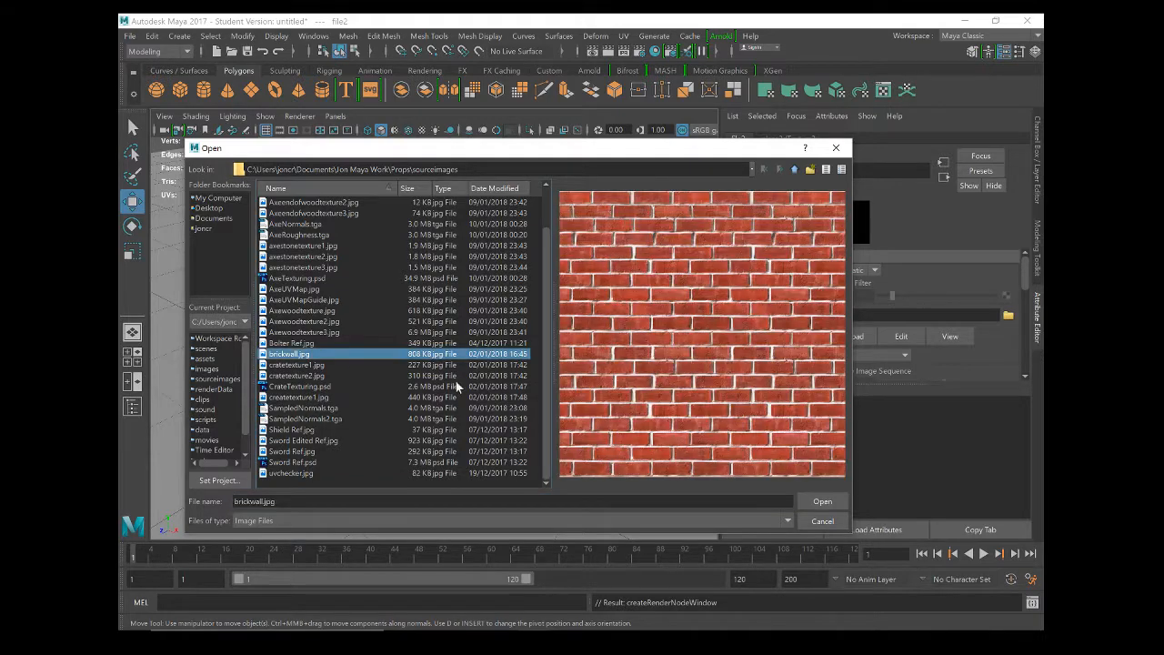
left_click(820, 501)
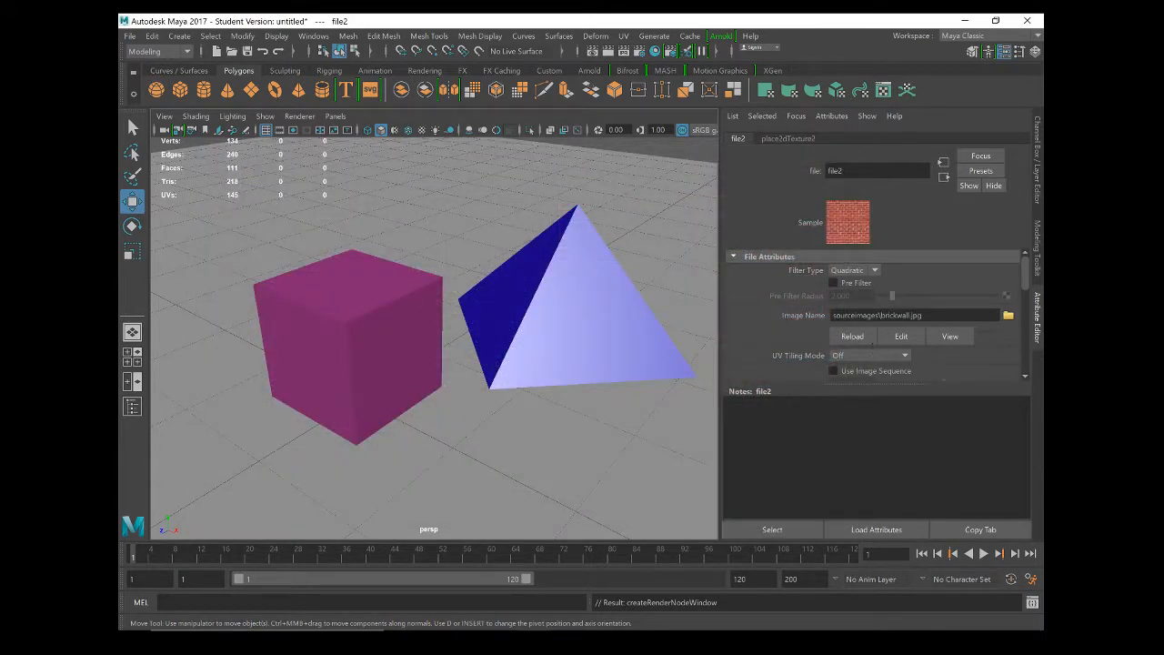
Select the ground plane and turn on textured display in the perspective view.
left_click(656, 239)
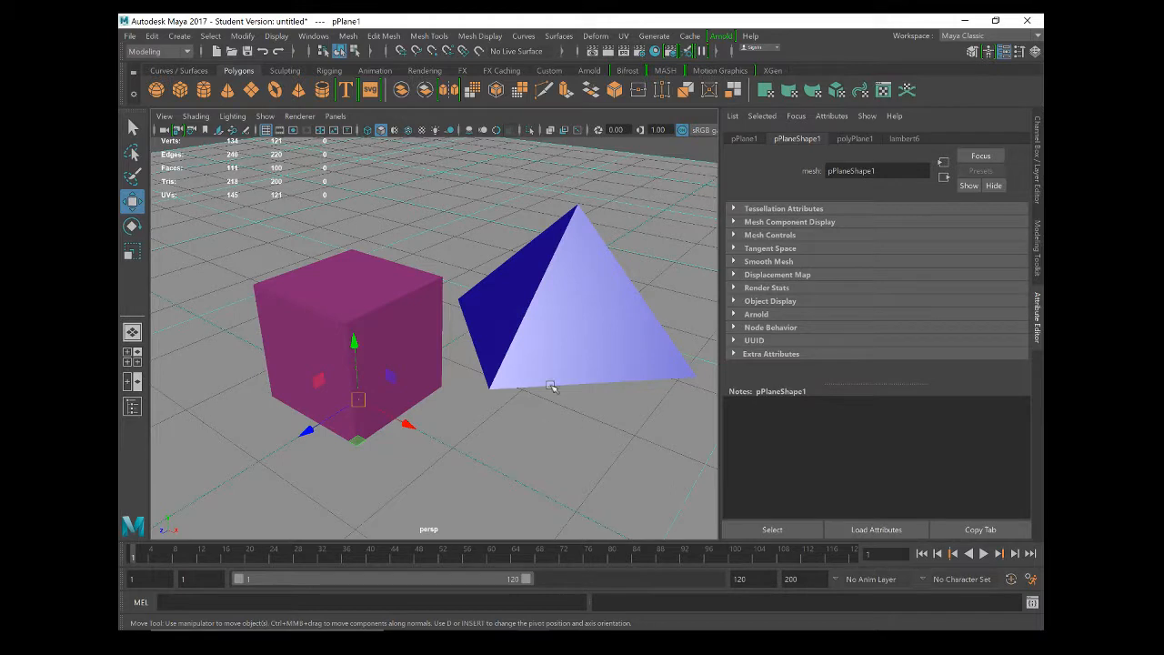
left_click(422, 130)
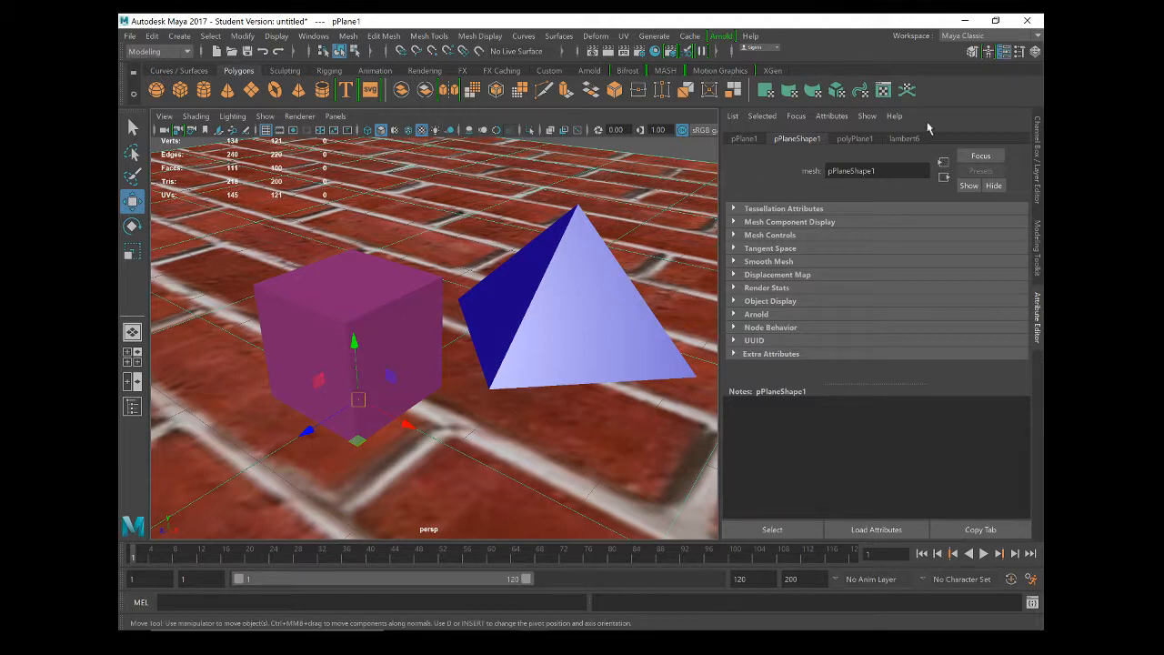
Graph the input and output connections of the ground plane's brick Lambert material in the Hypershade work area.
left_click(904, 140)
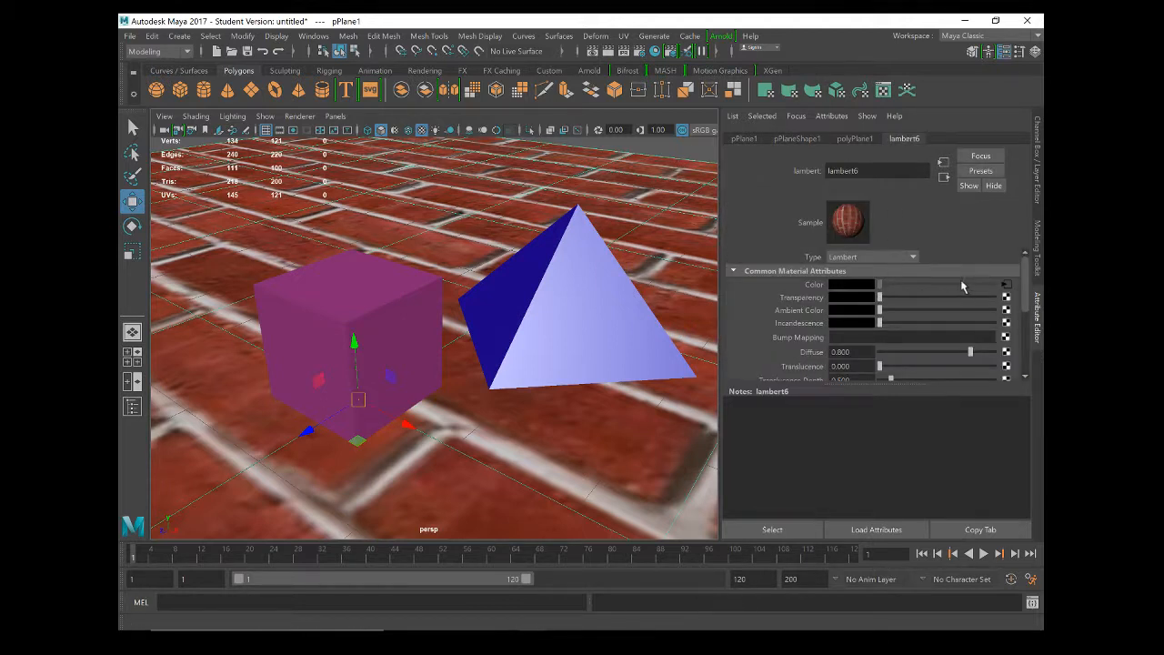
scroll(962, 287, "down", 2)
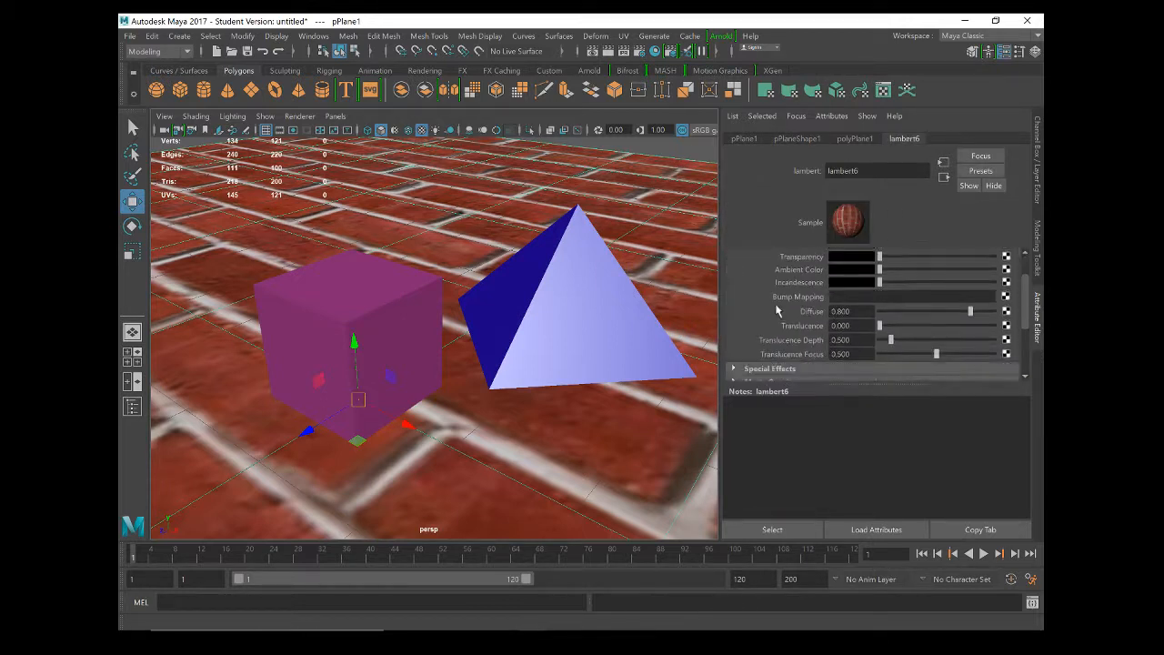
left_click(708, 49)
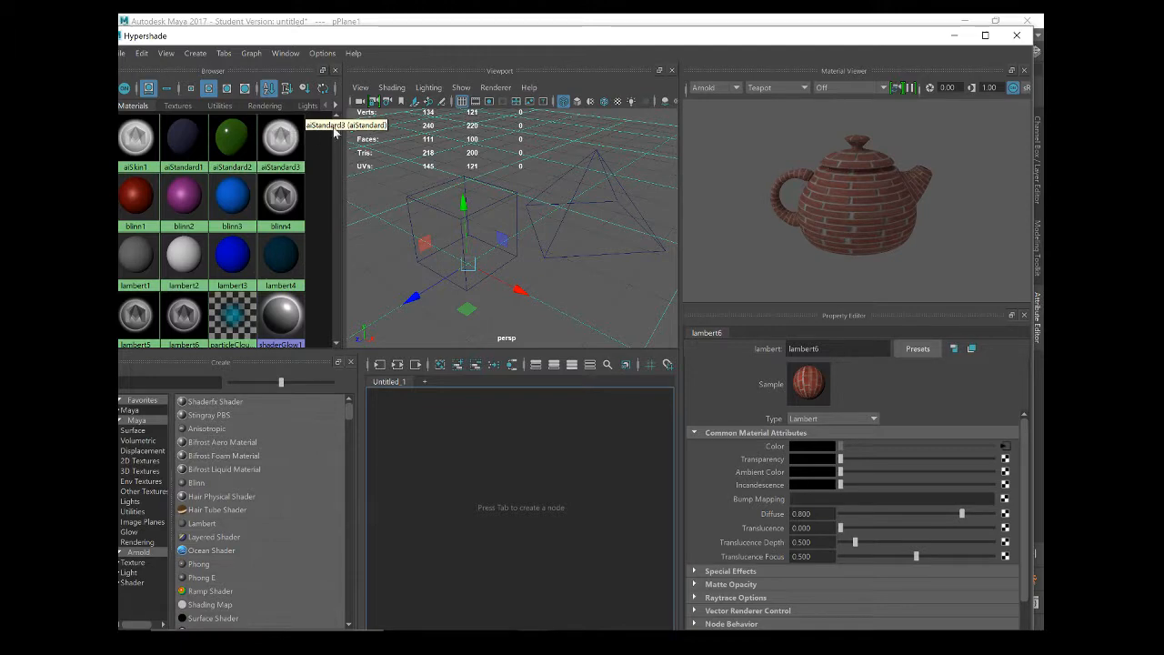
left_click_drag(336, 127, 336, 264)
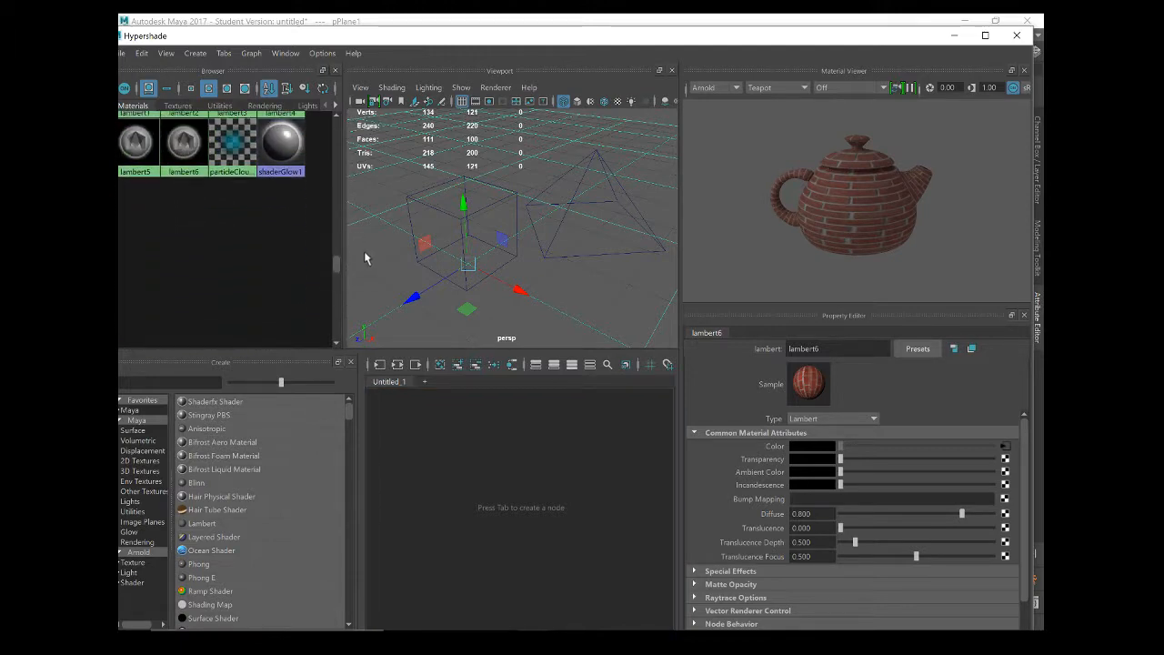
double_click(385, 35)
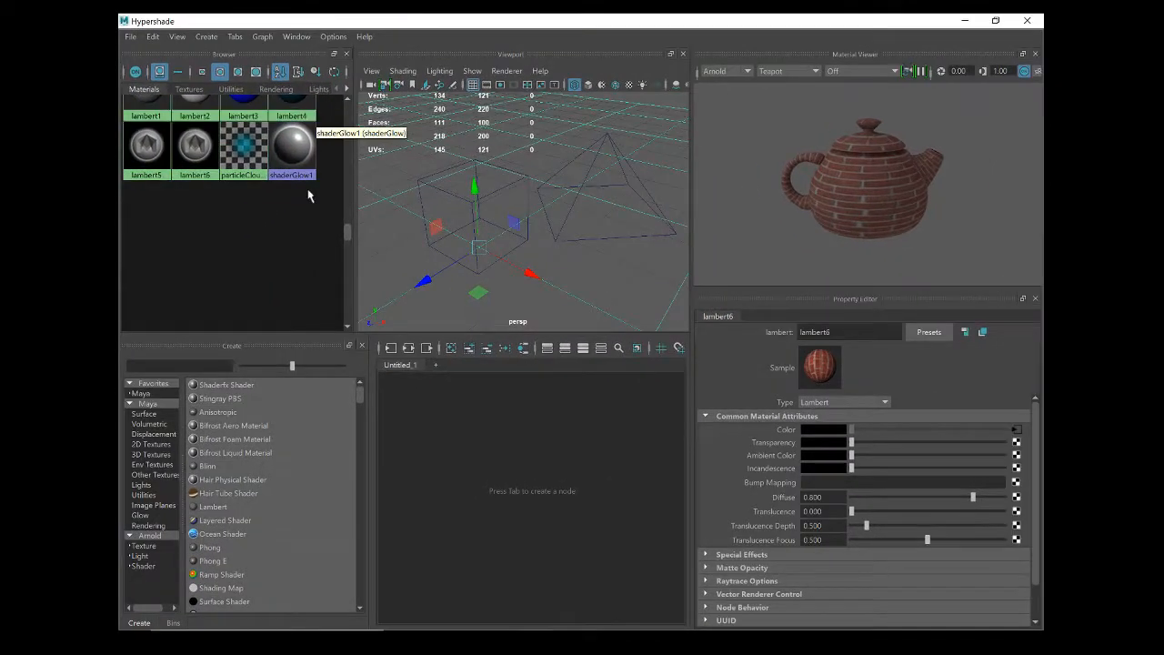
left_click(619, 434)
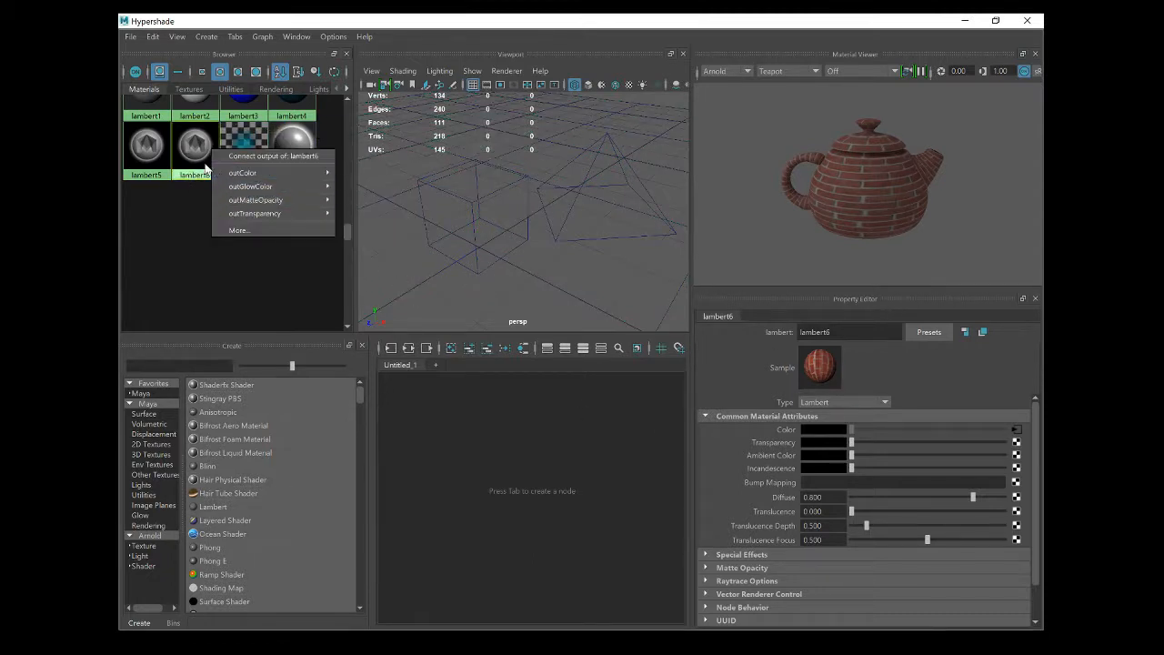
right_click(195, 160)
left_click(231, 193)
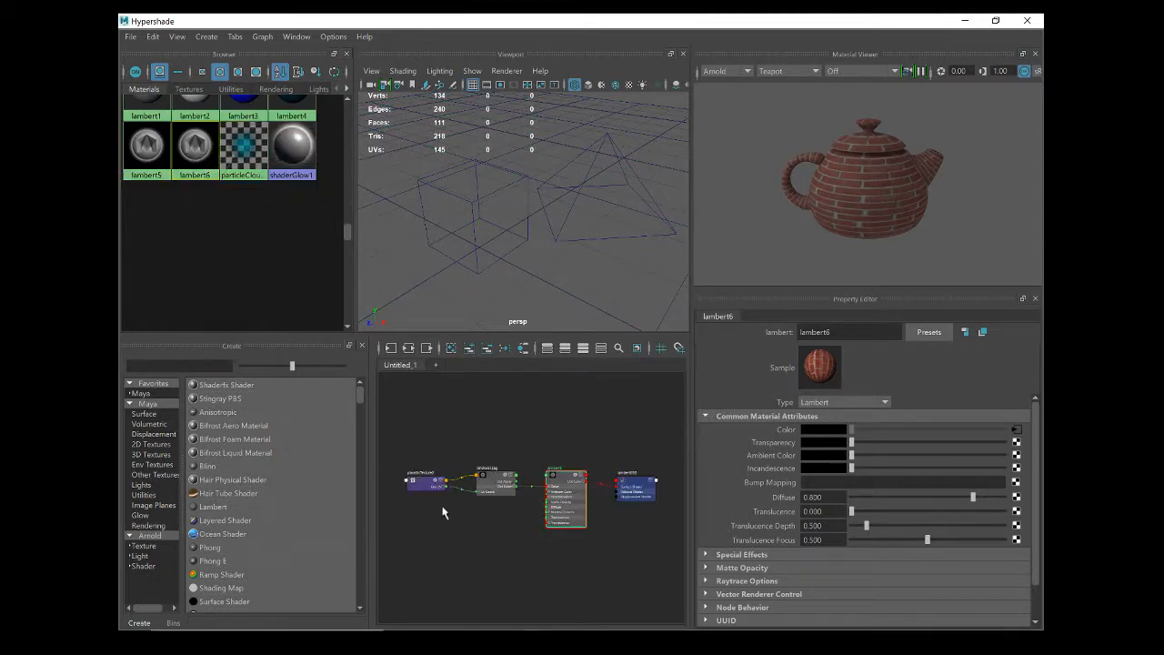
Restore the Hypershade window to a smaller size, reposition it over the scene, and turn on shaded display in its viewport.
left_click(426, 489)
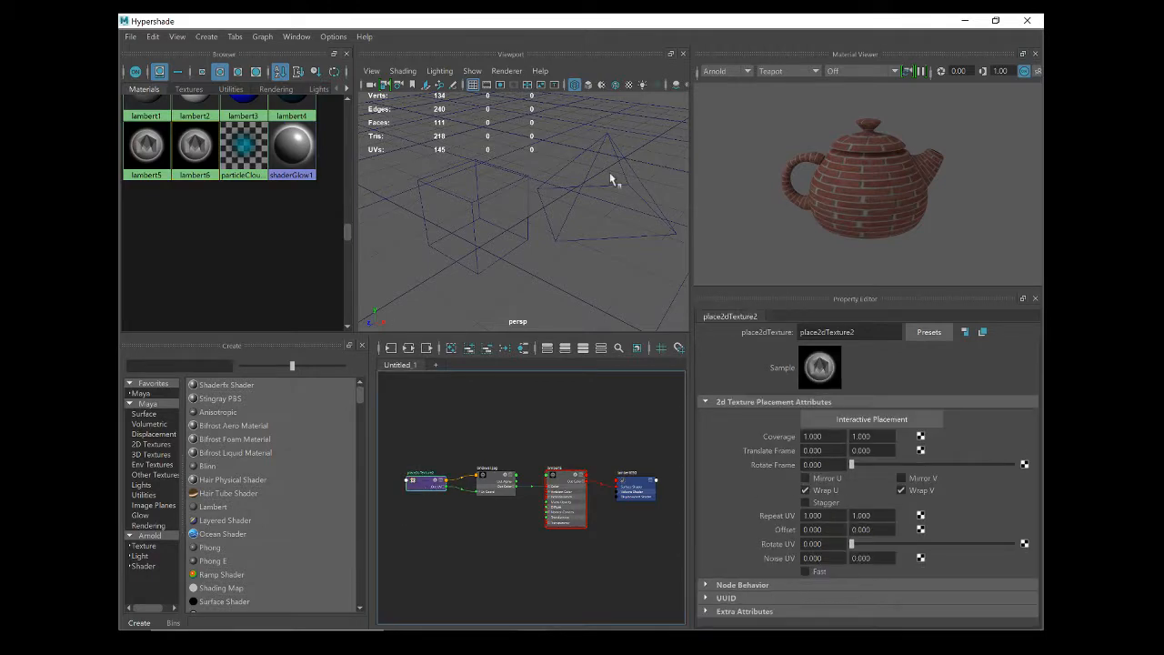
double_click(464, 21)
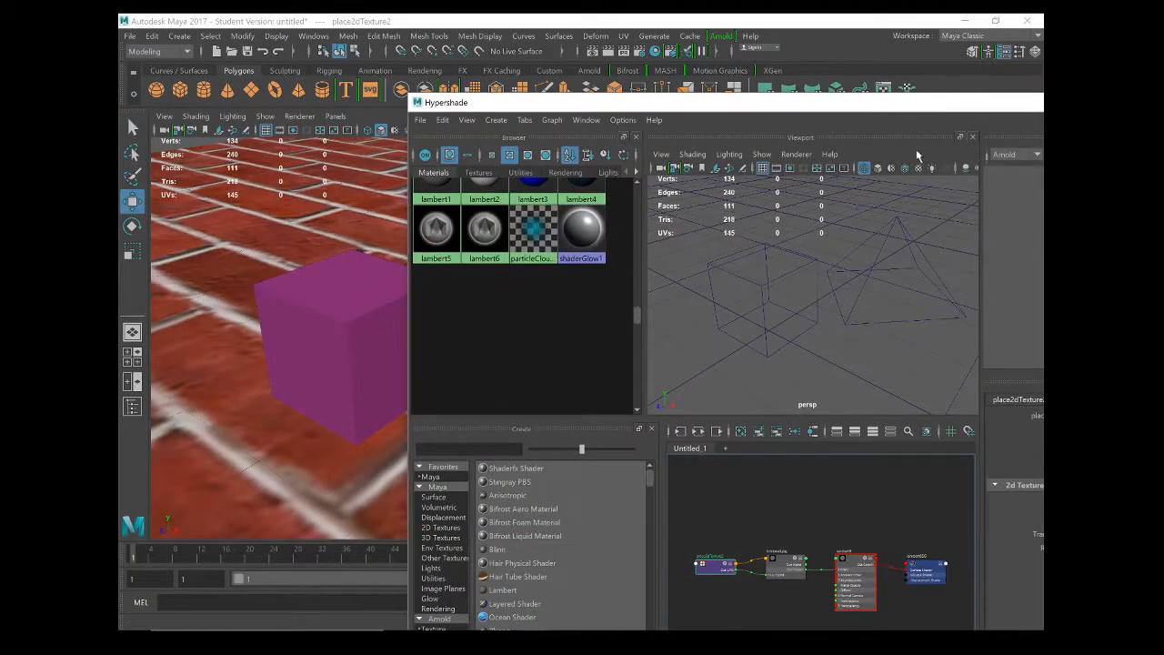
left_click_drag(906, 110, 594, 97)
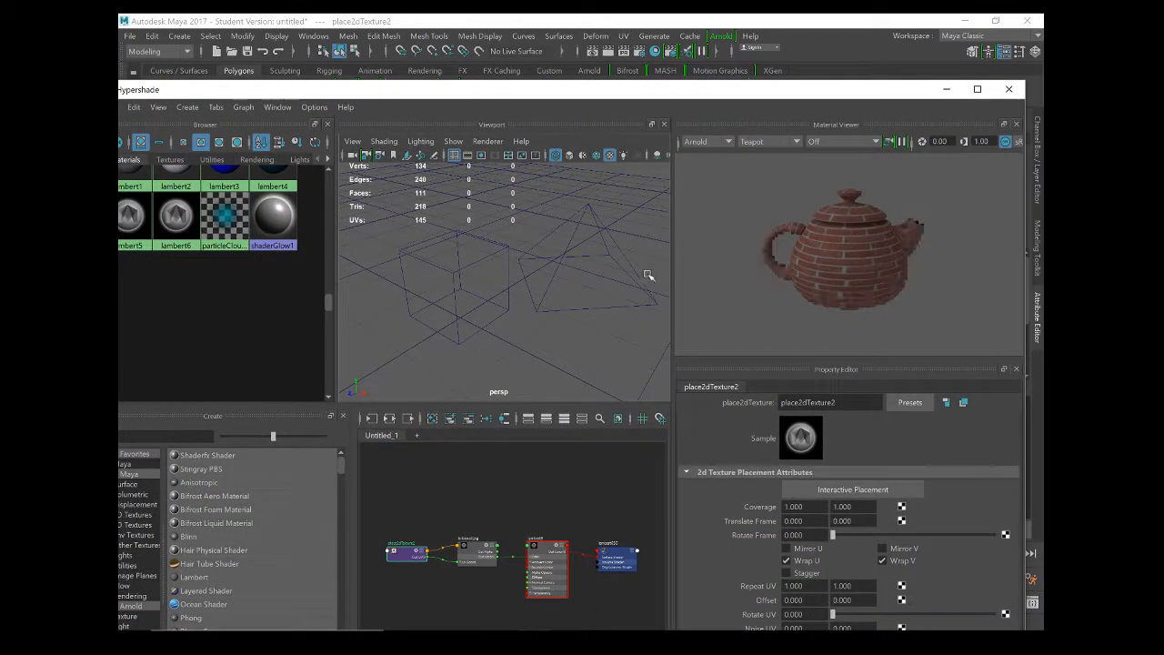
left_click(571, 156)
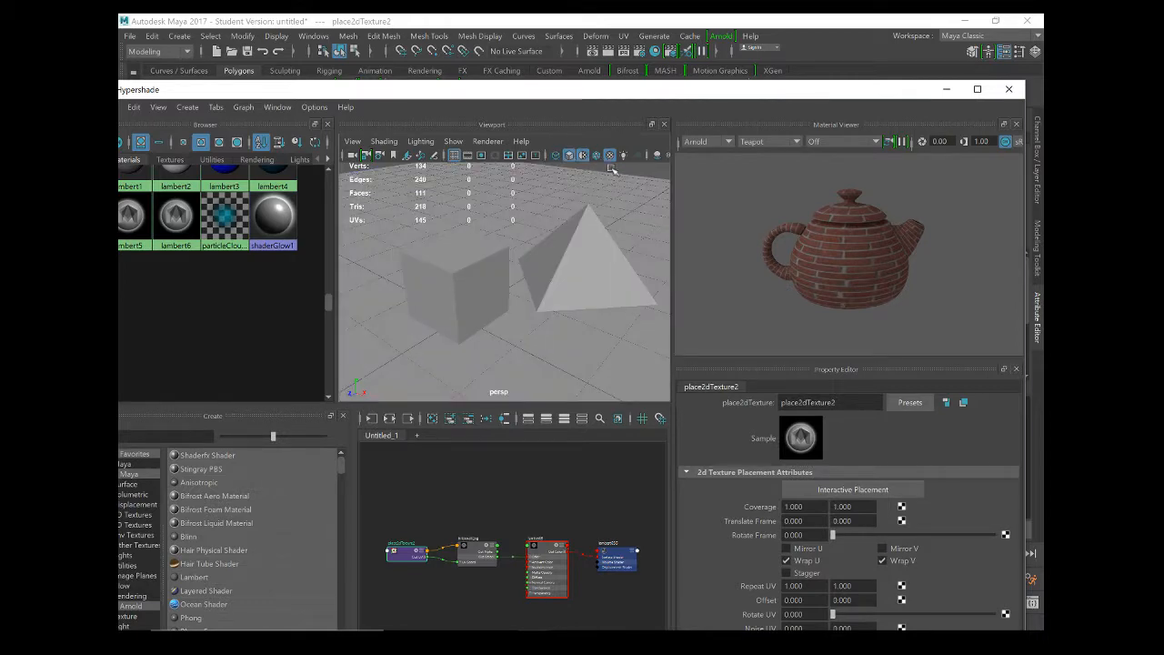
left_click(648, 285)
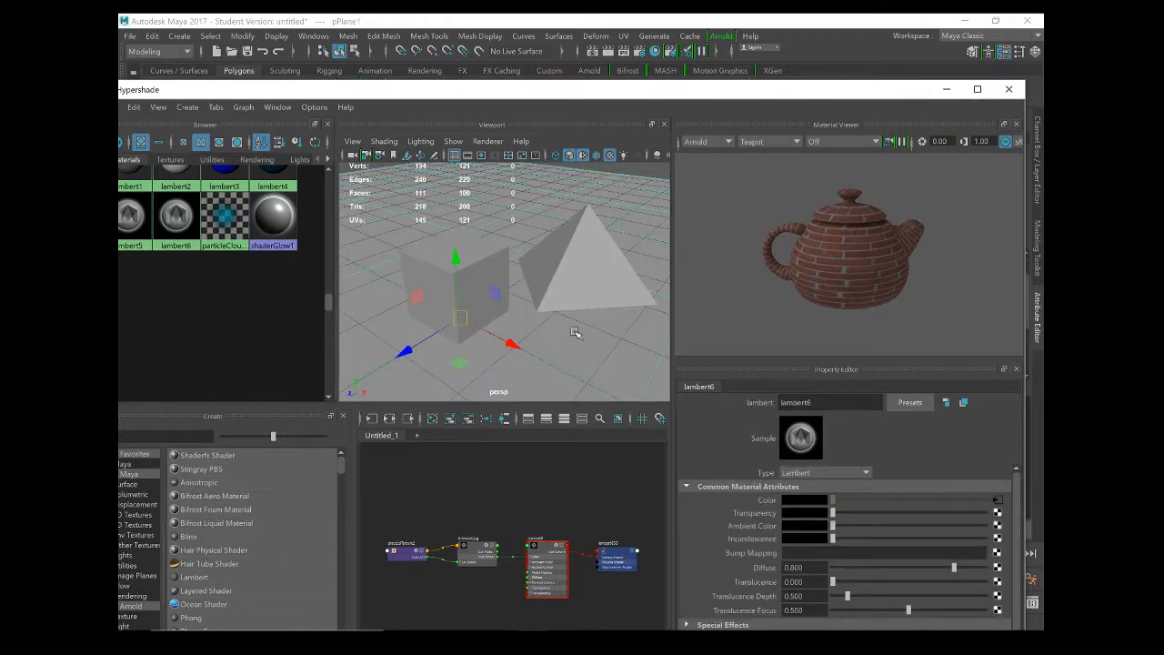
left_click_drag(439, 94, 294, 60)
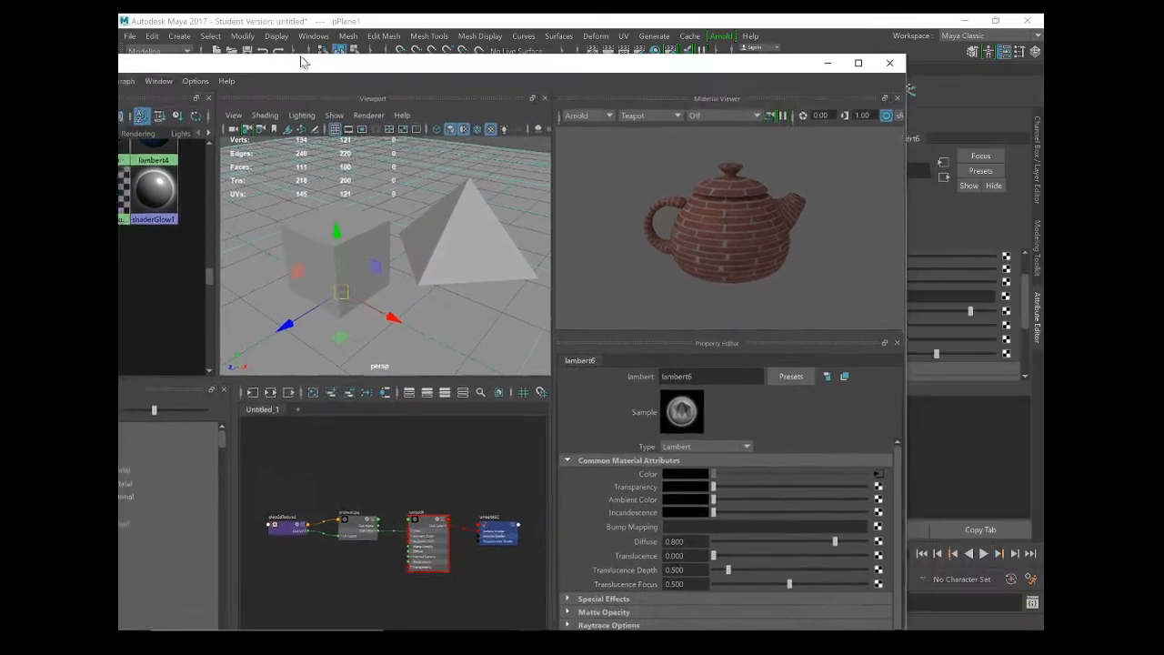
Set Repeat UV to 20 by 20 on the brick texture's place2dTexture node and close Hypershade.
left_click(278, 523)
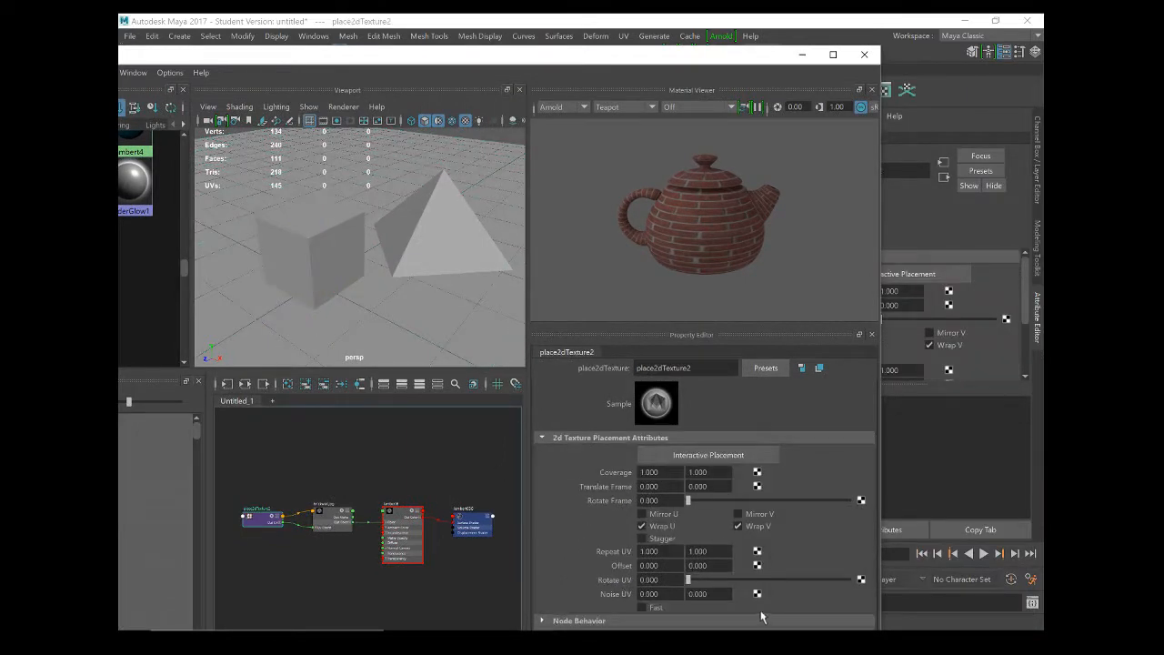
double_click(649, 551)
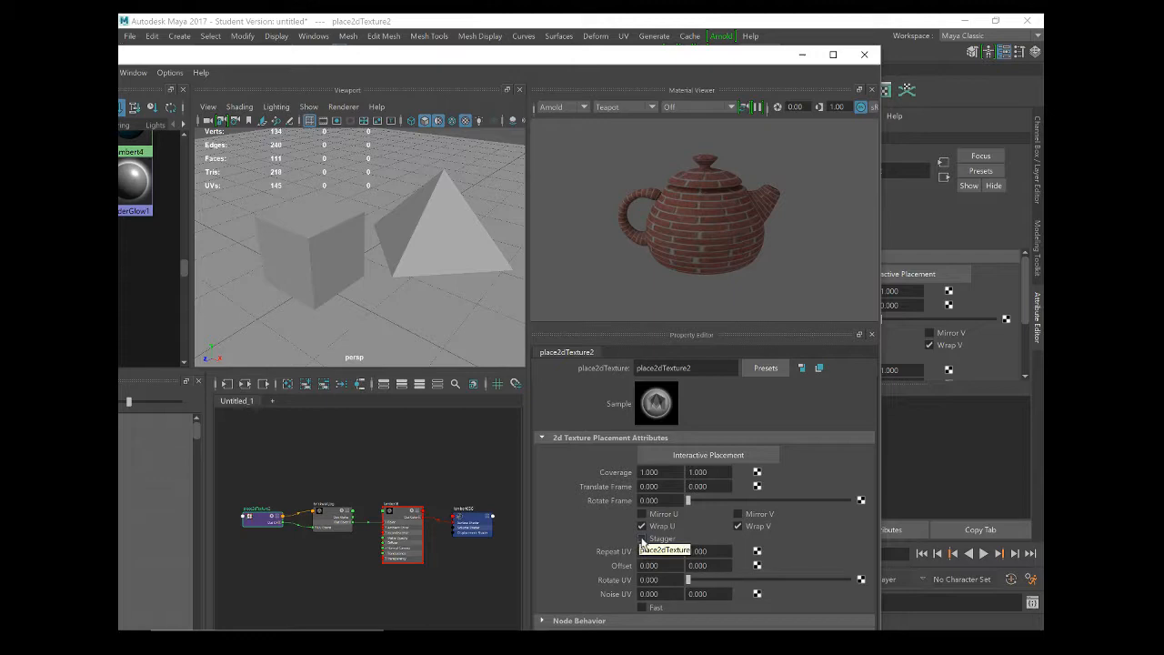
type("20")
key("Tab")
type("20")
key("Return")
left_click_drag(416, 51, 566, 234)
left_click(1009, 234)
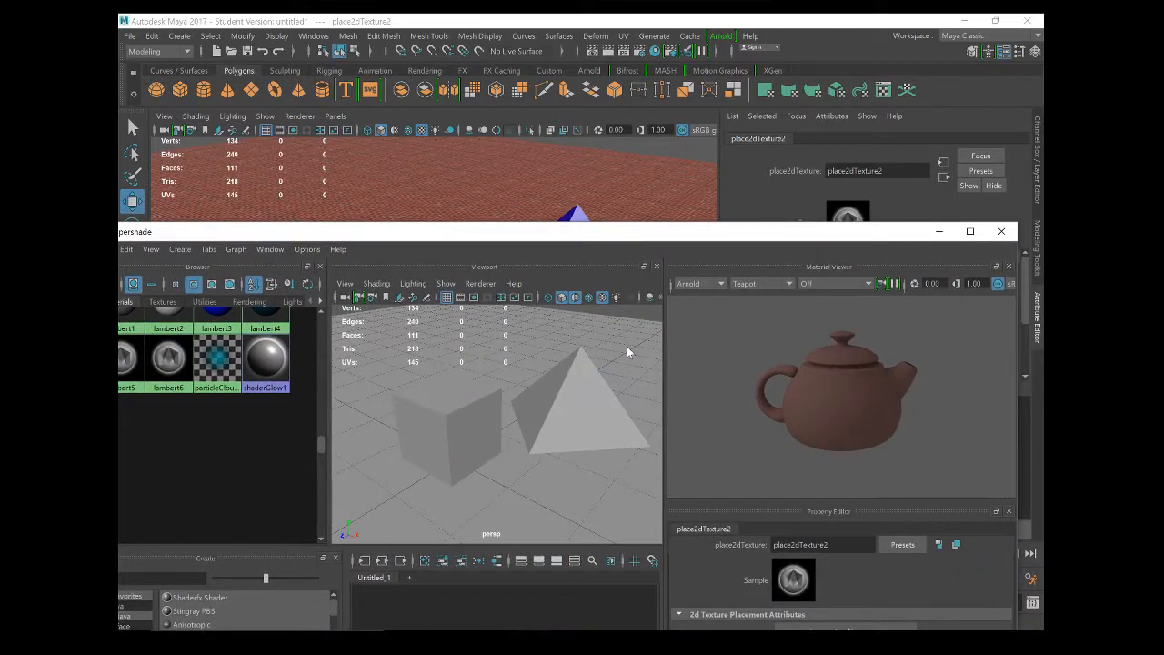
Render the textured scene from the perspective camera with Maya Software, then close the Render View.
scroll(482, 368, "up", 2)
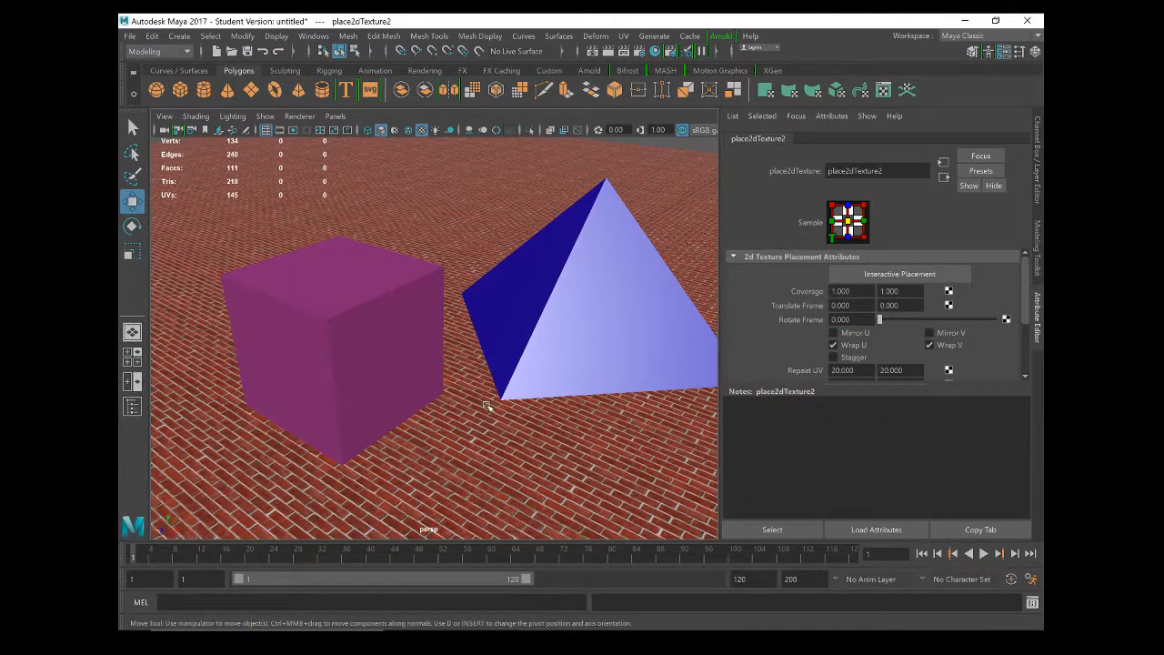
scroll(487, 405, "down", 1)
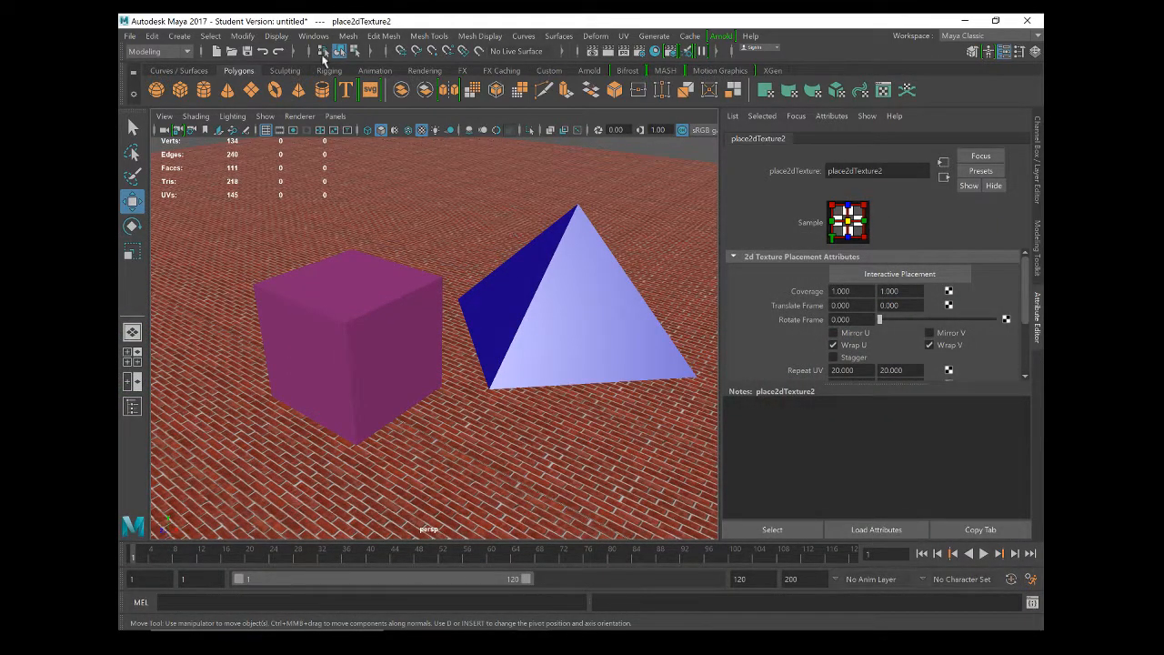
left_click(595, 57)
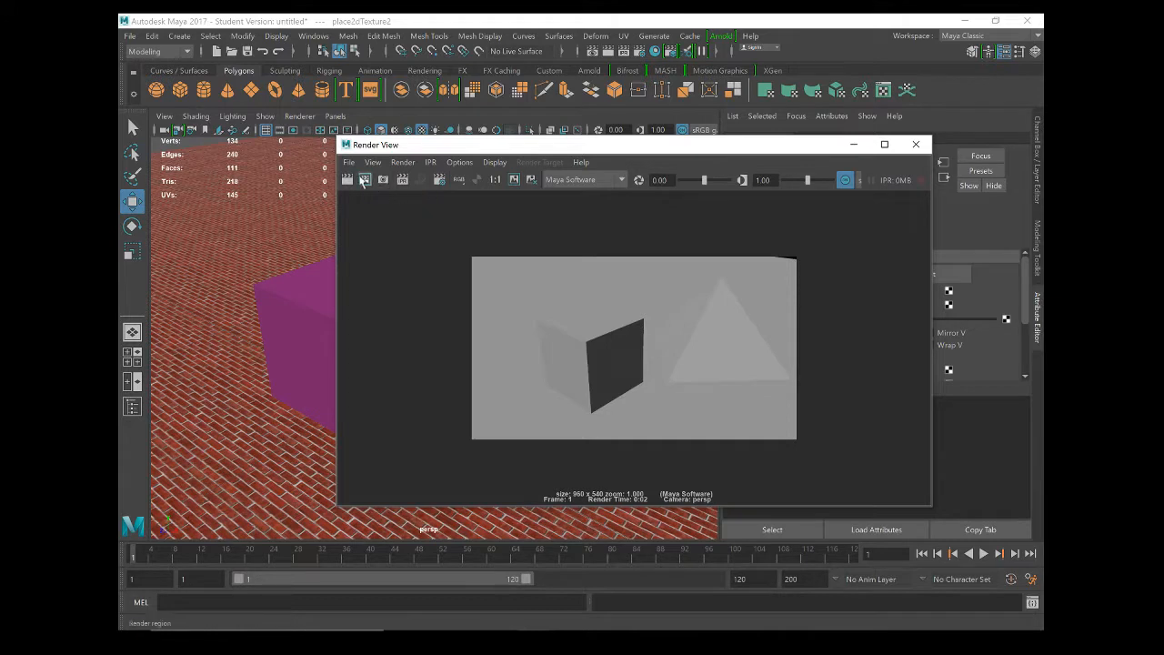
left_click(348, 179)
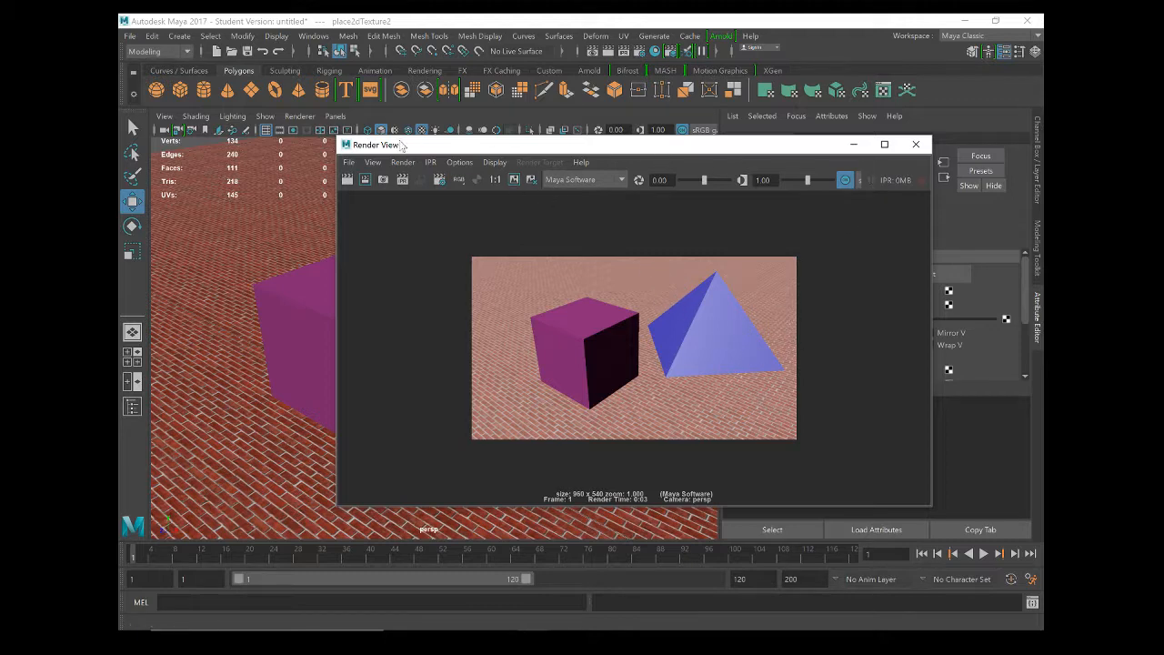
left_click(917, 145)
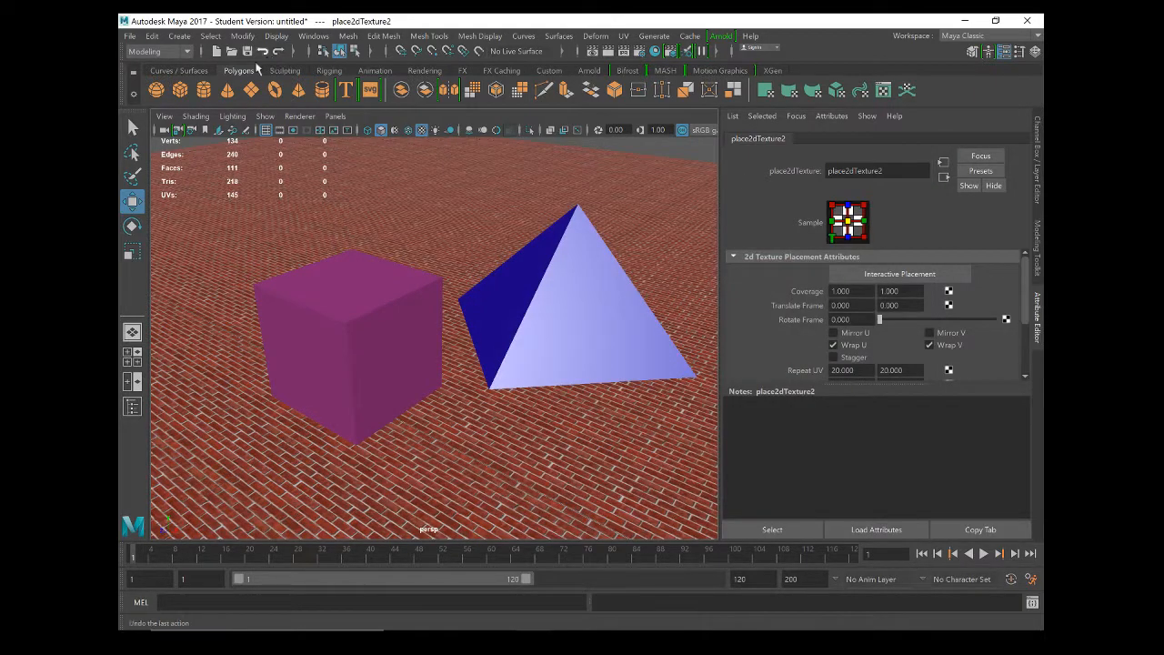
Create a point light and move it in front of the cube, to about X 1.3, Y 0.76, Z 0.92.
left_click(180, 37)
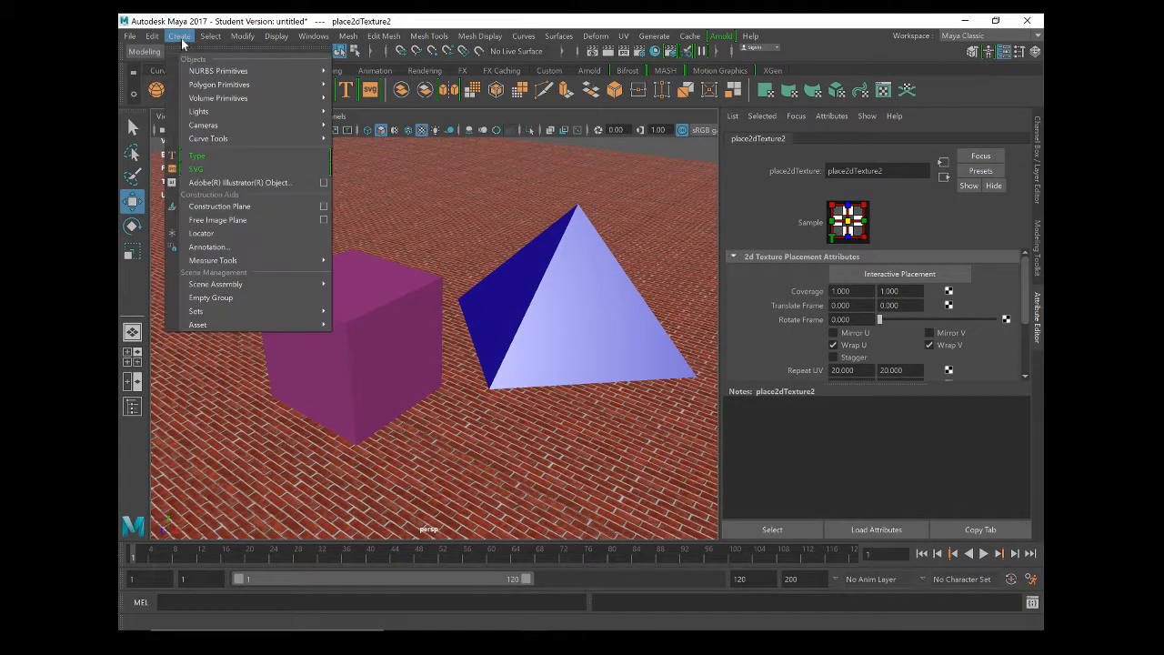
mouse_move(186, 112)
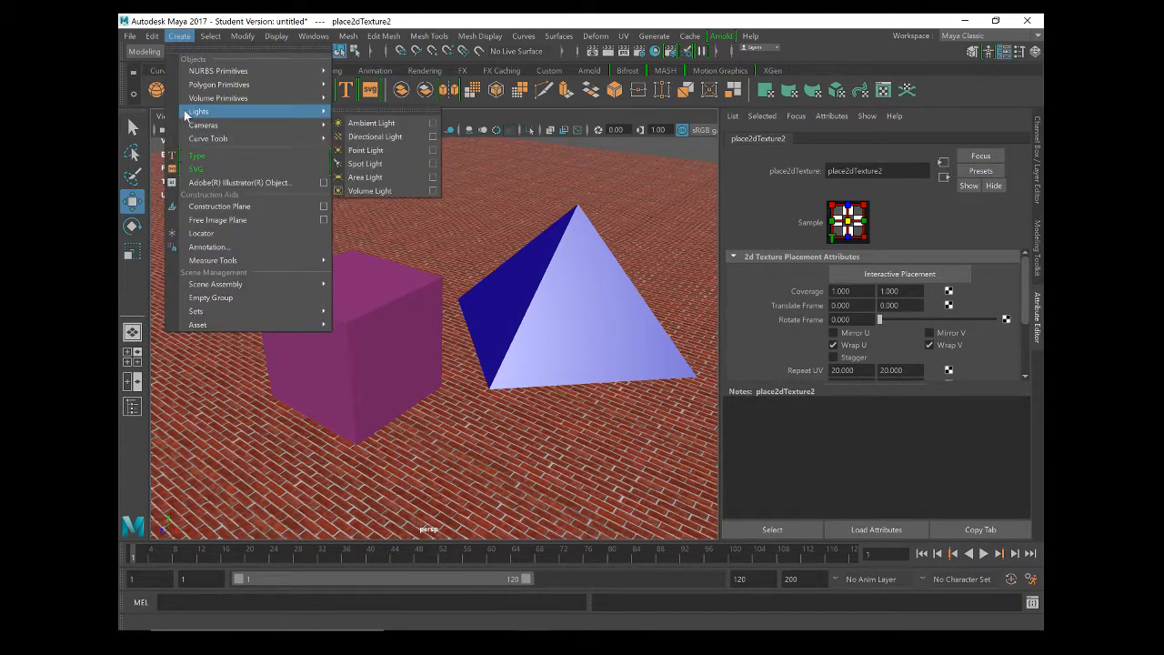
left_click(381, 152)
left_click_drag(360, 348, 347, 262)
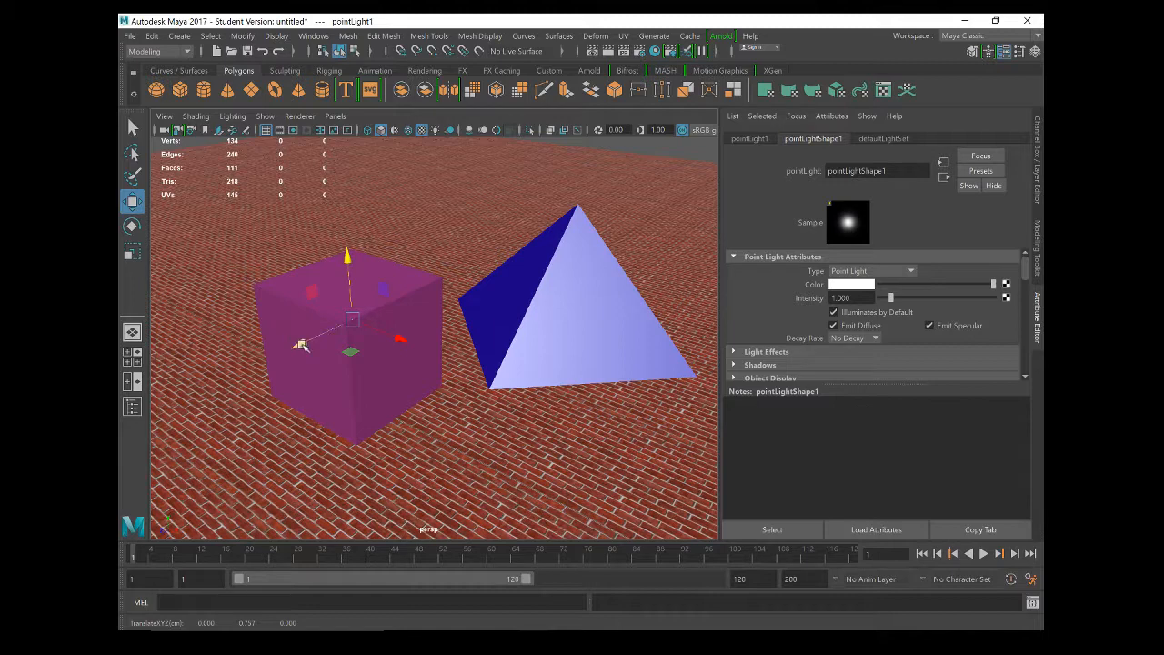
left_click_drag(300, 343, 180, 388)
left_click_drag(295, 393, 398, 451)
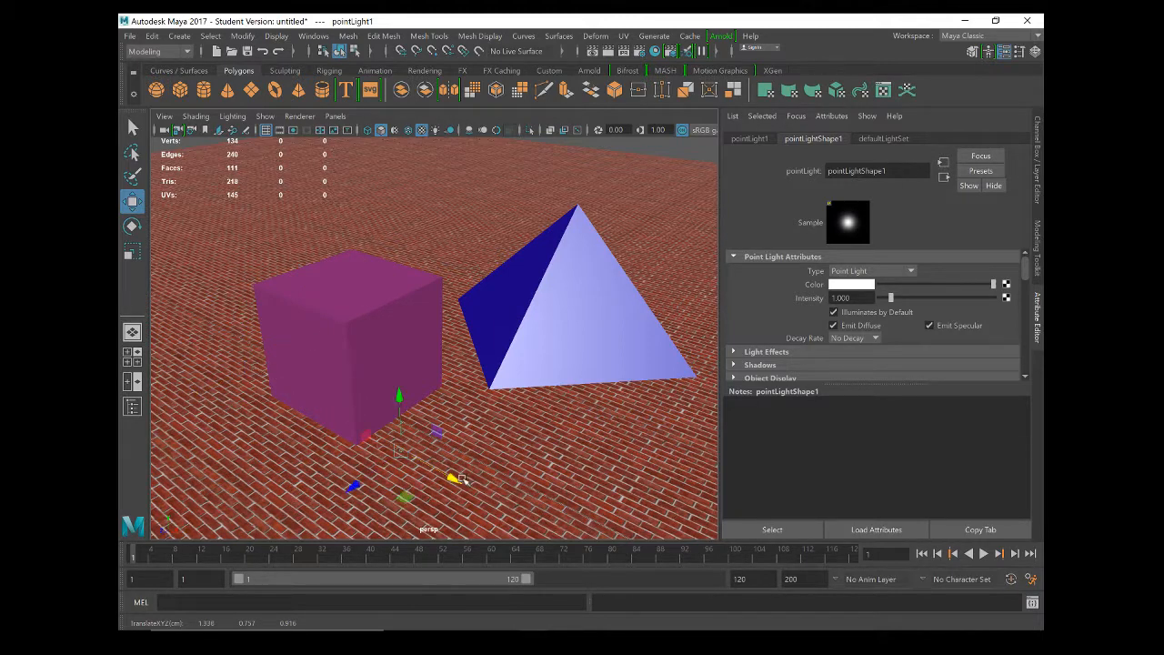
Light the viewport with all scene lights, move the point light back along Z beside the pyramid's front corner, and select the ground plane.
left_click(435, 130)
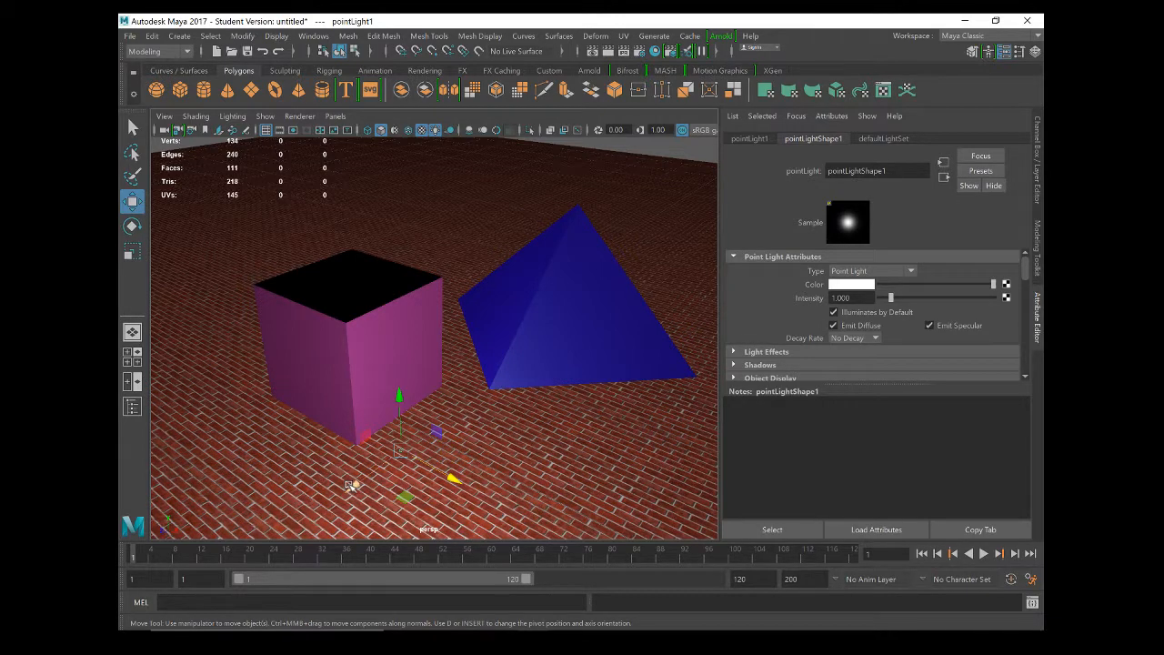
left_click_drag(352, 486, 483, 446)
scroll(591, 347, "up", 2)
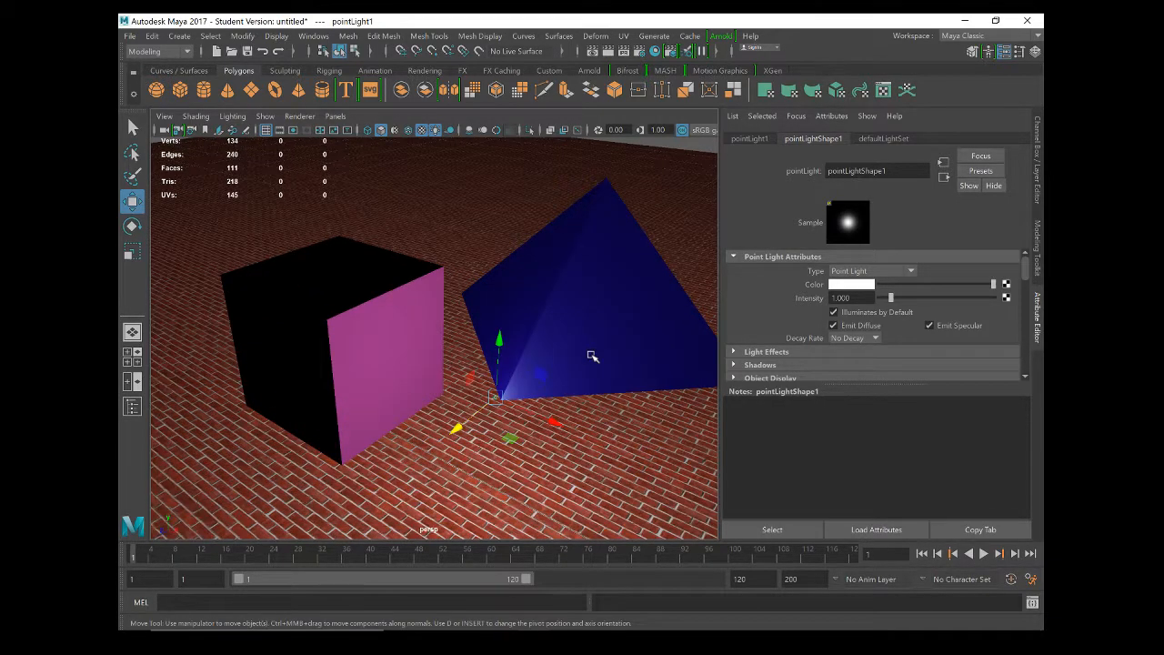
left_click(593, 452)
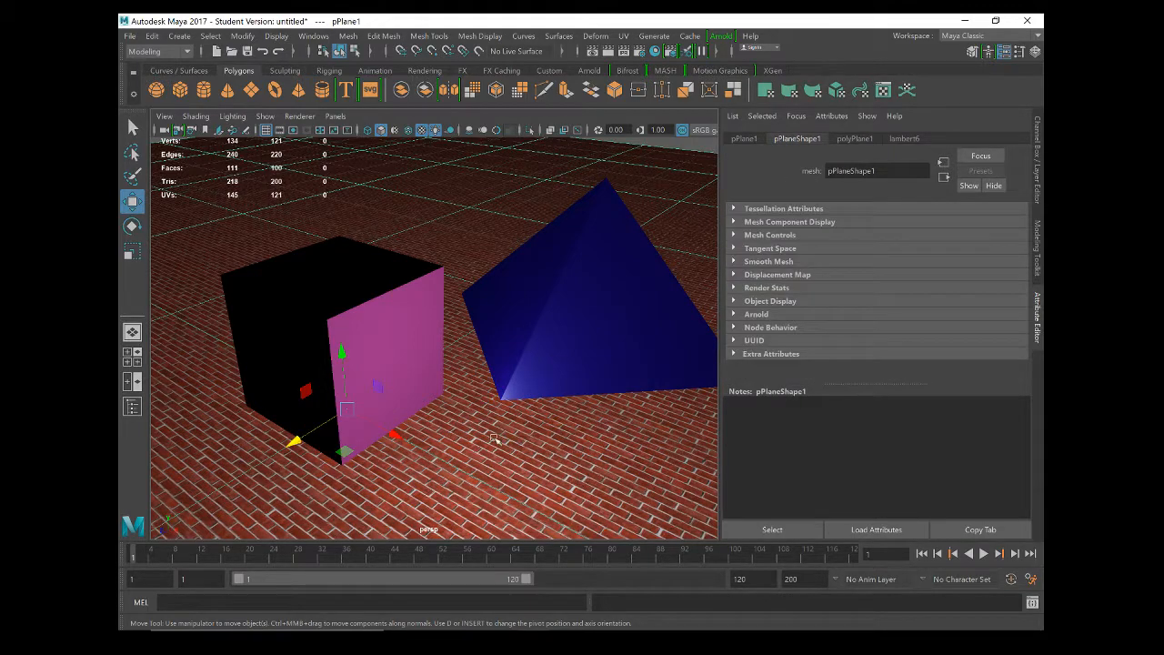
Render the point-lit scene from a slightly lower camera angle with Maya Software, then close the Render View.
mouse_move(564, 464)
left_mouse_down("alt")
mouse_move(549, 447)
mouse_move(559, 466)
mouse_move(571, 451)
left_mouse_up("alt")
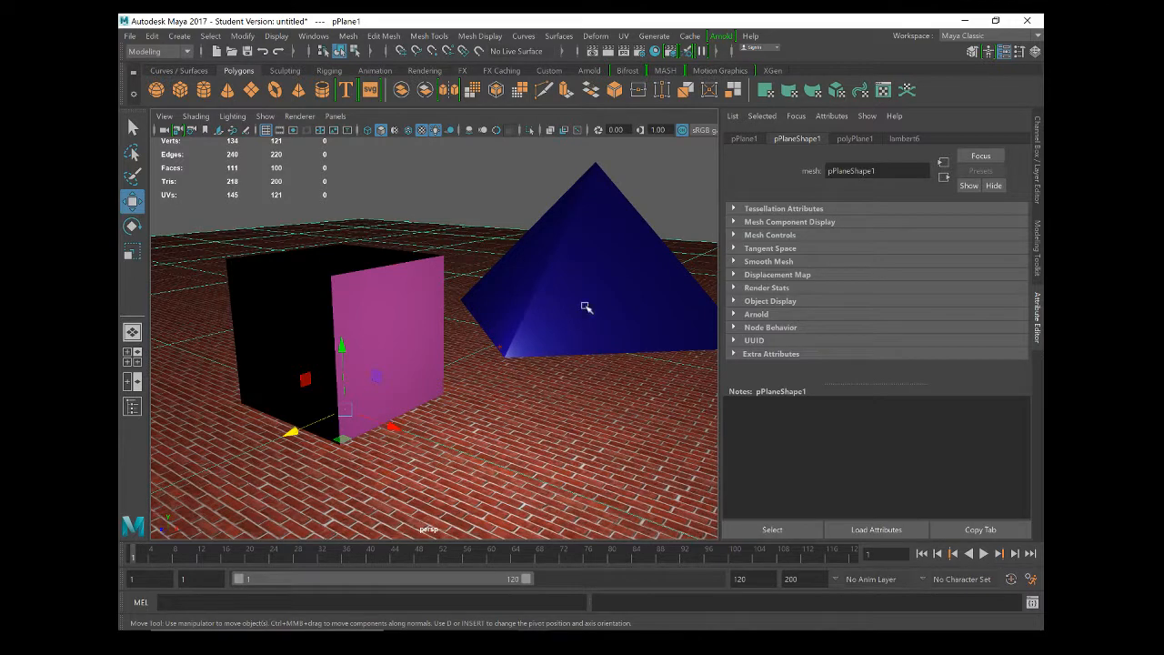
left_click(592, 51)
left_click(353, 201)
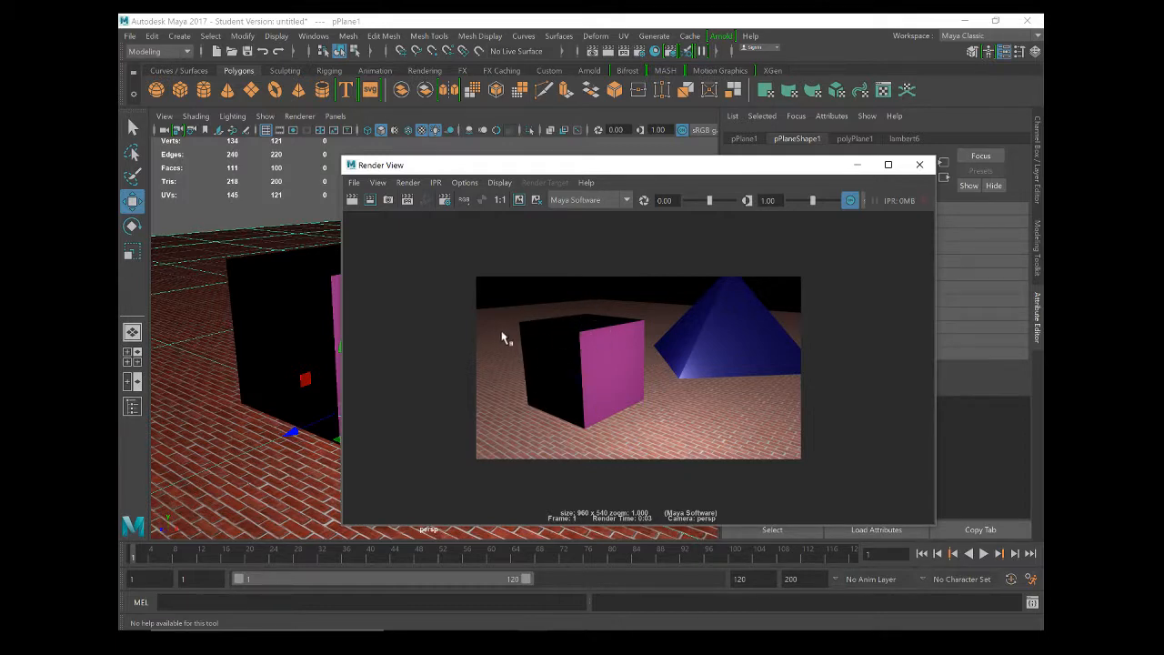
left_click(919, 165)
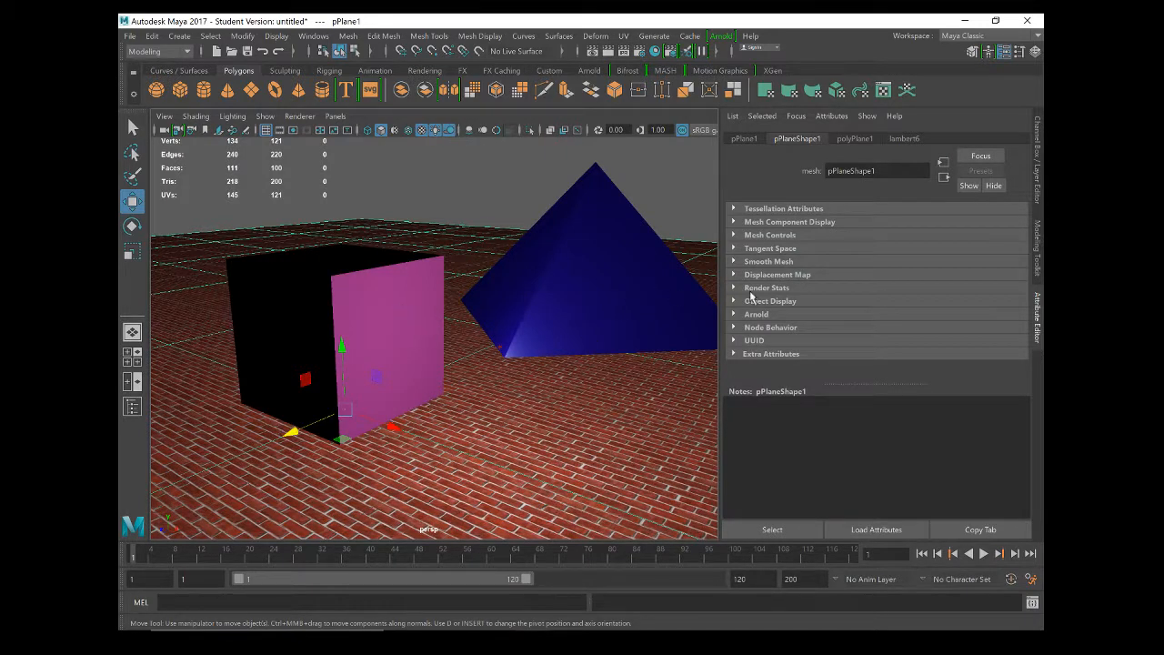
Render the point-lit scene again with Maya Software and save the image to the Desktop as Render3.jpg.
left_click(596, 53)
left_click(356, 220)
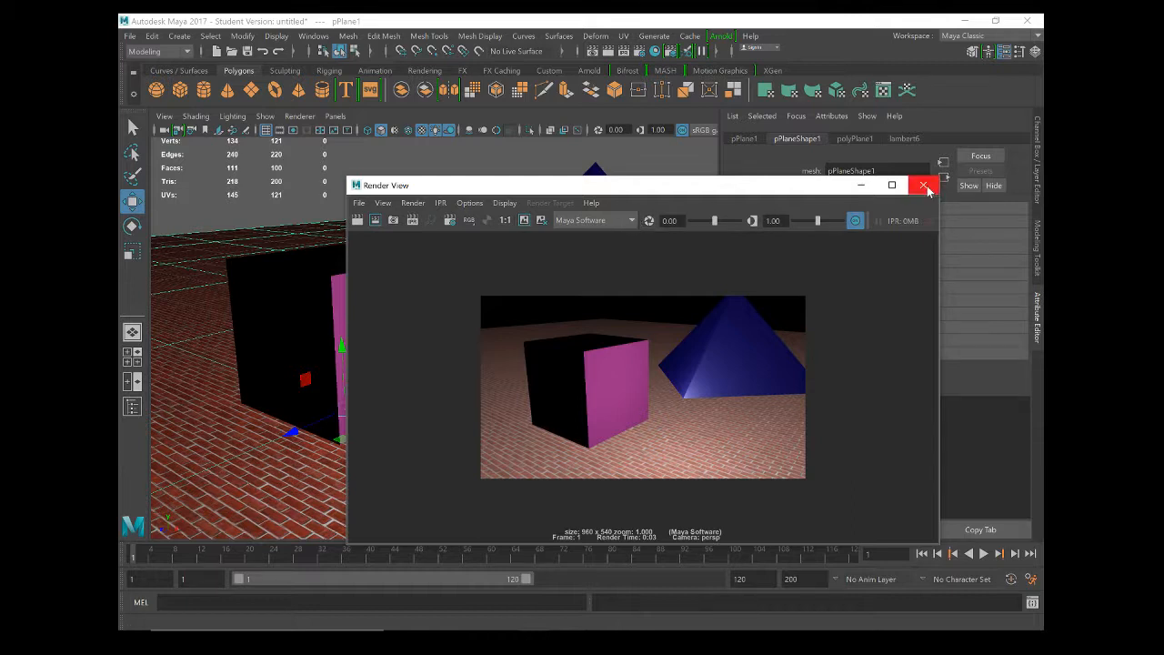
left_click(359, 203)
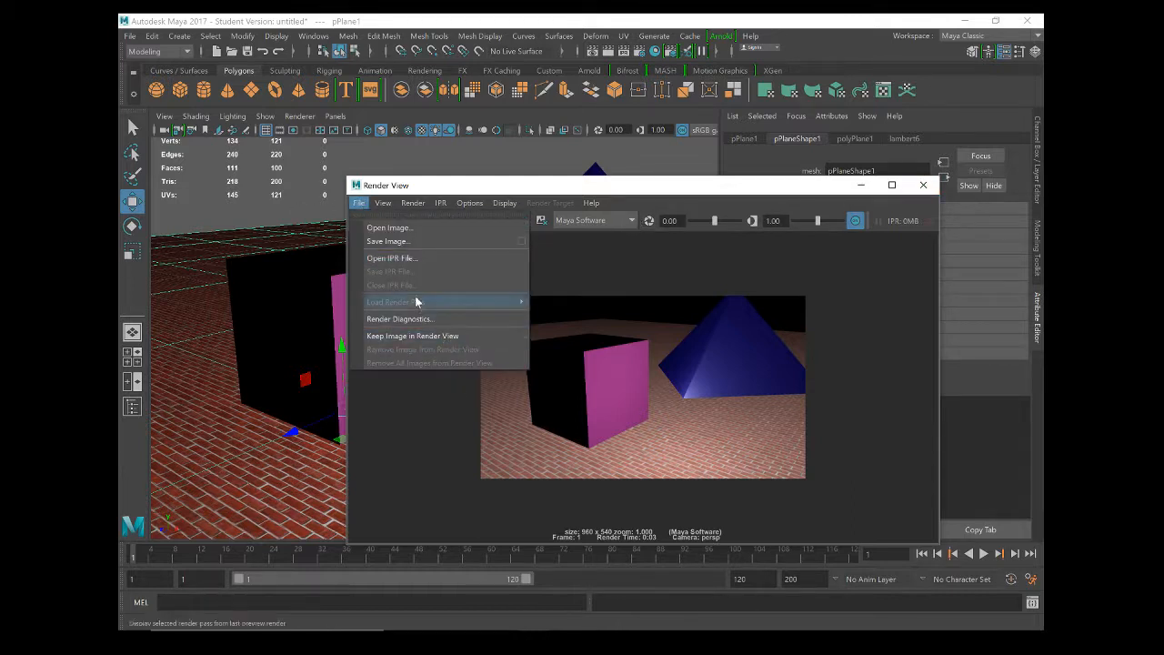
left_click(414, 241)
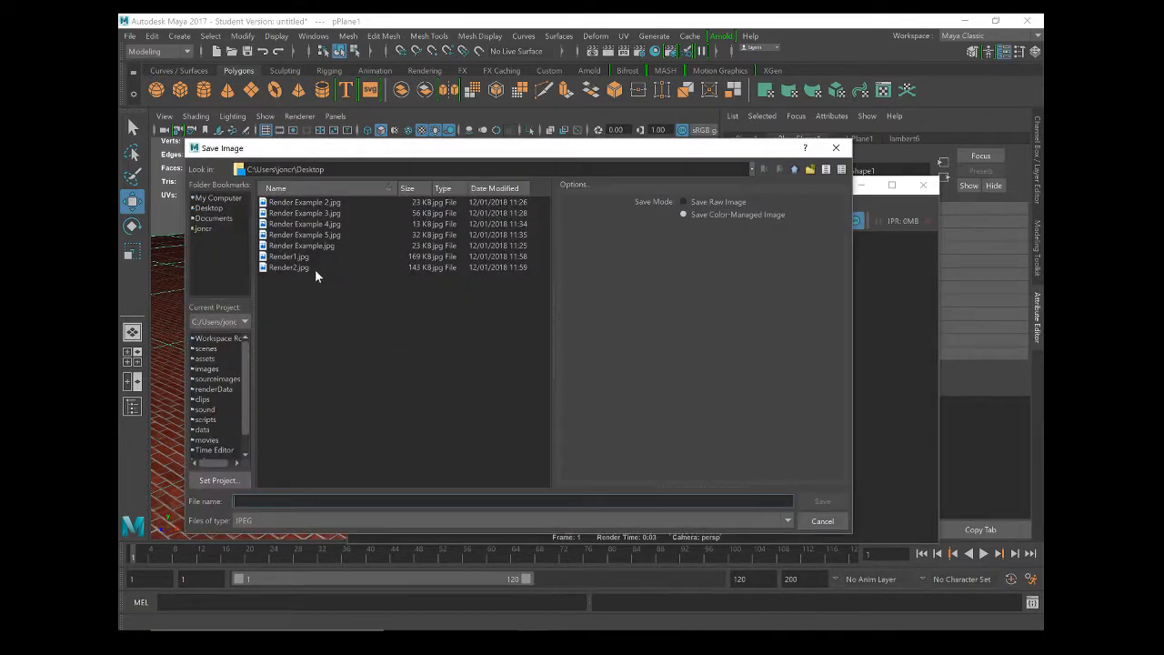
left_click(315, 269)
left_click(275, 502)
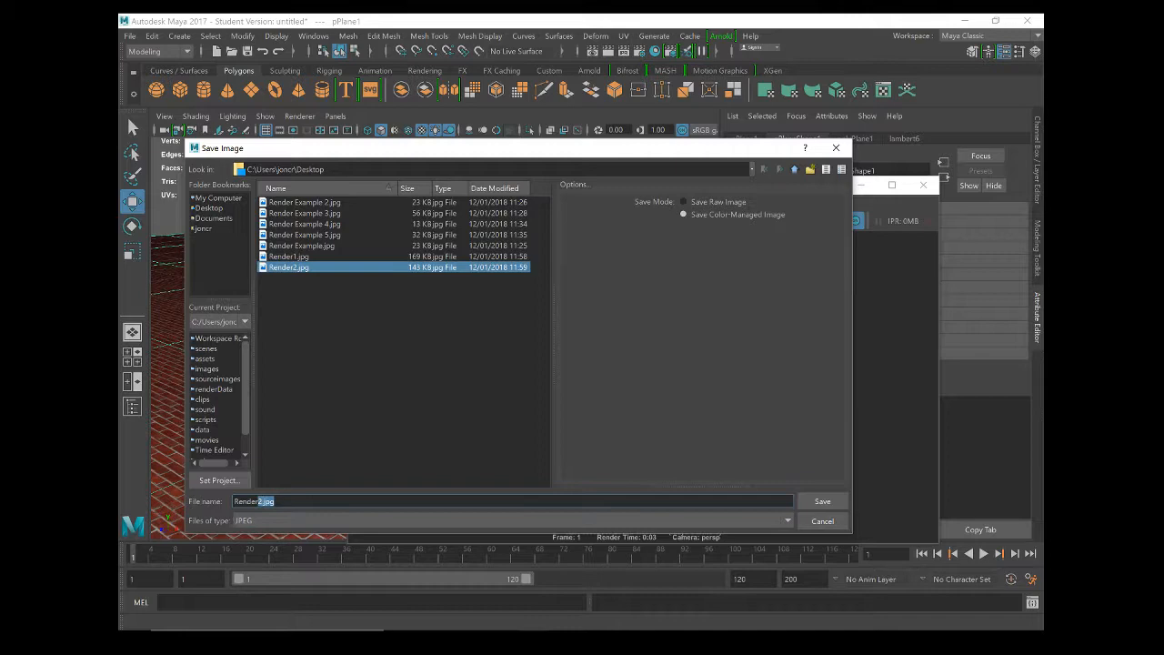
key("Return")
Switch to File Explorer, view Render3 from the Desktop folder in Photos, close the image and return to Maya.
mouse_move(514, 628)
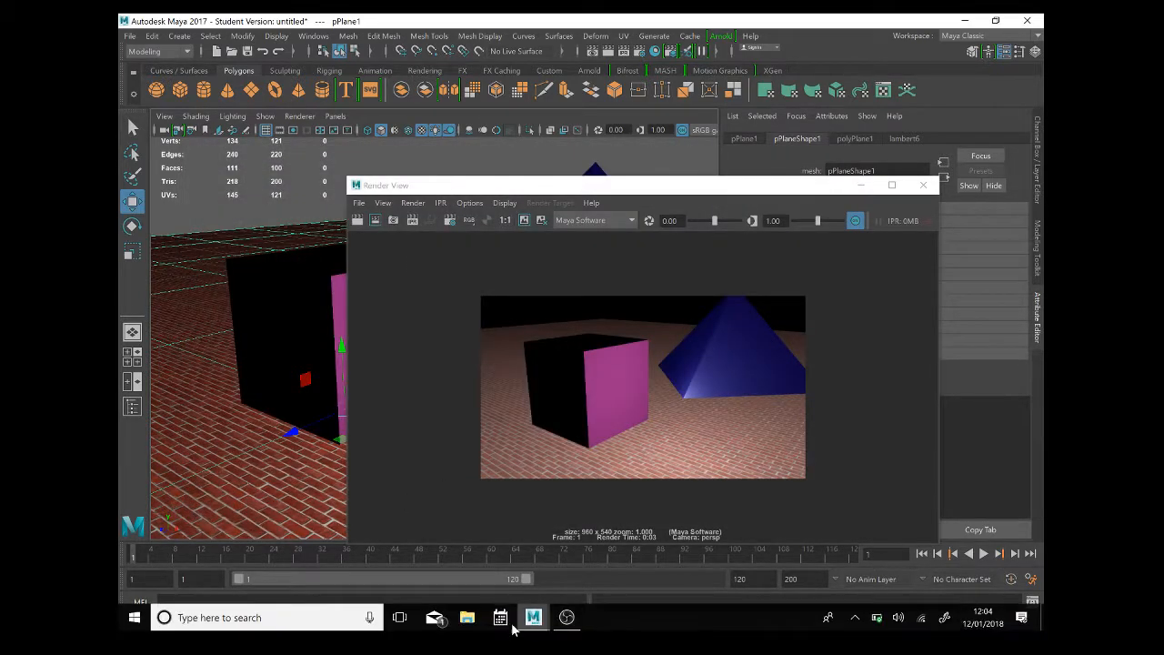
left_click(466, 617)
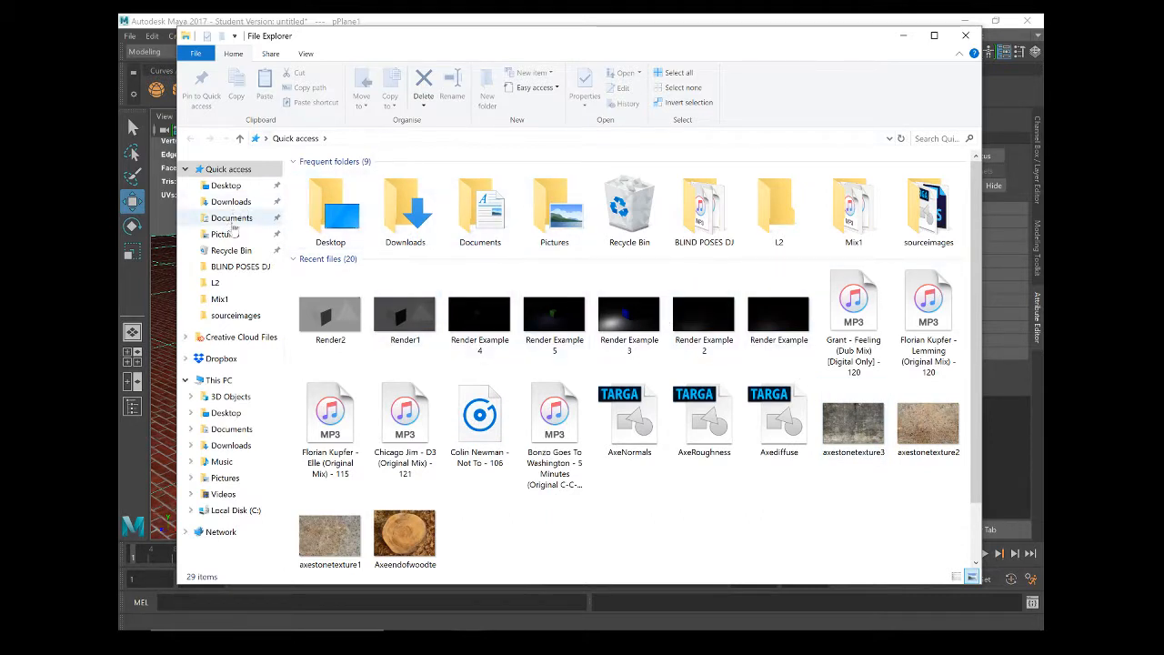
left_click(238, 185)
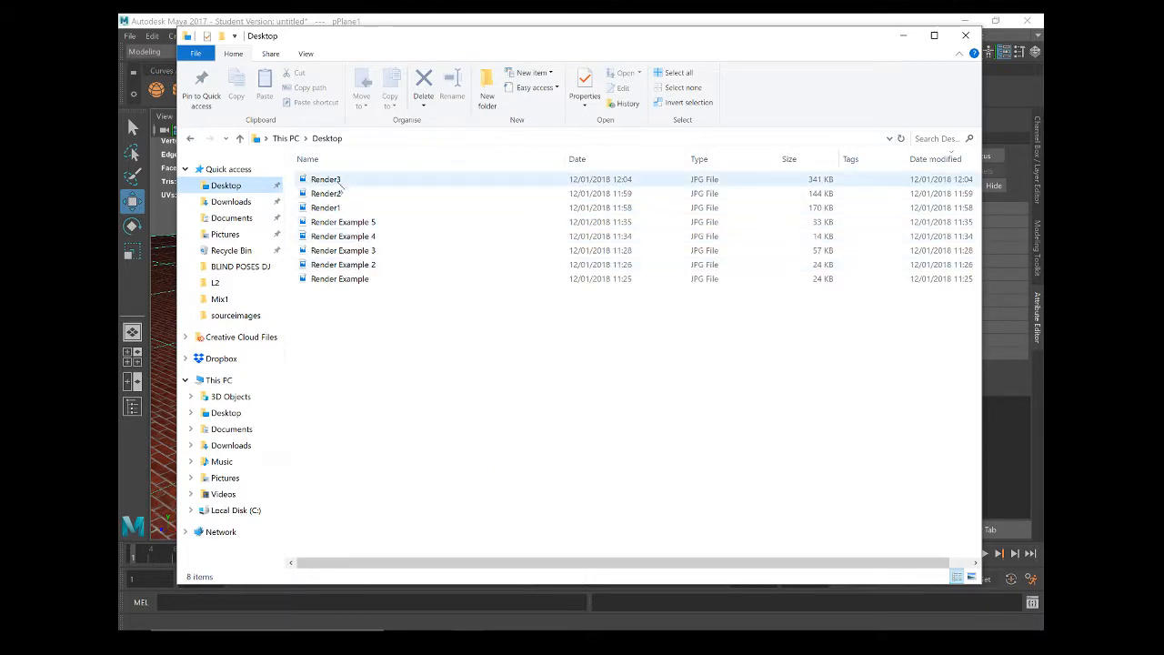
double_click(337, 182)
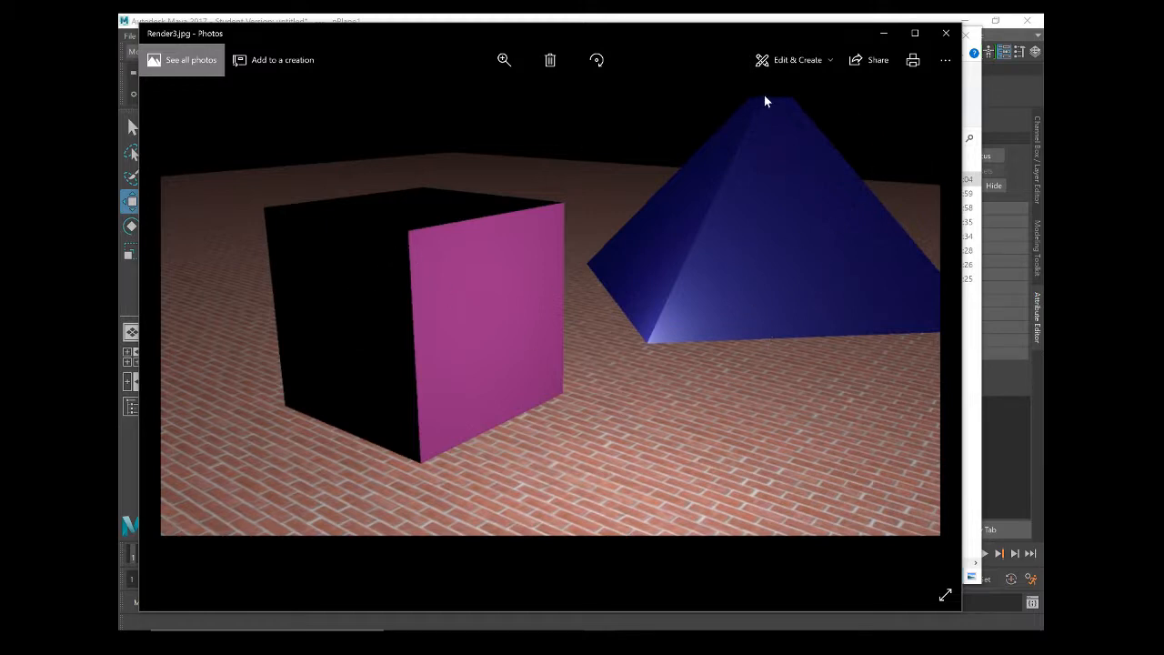
left_click(946, 33)
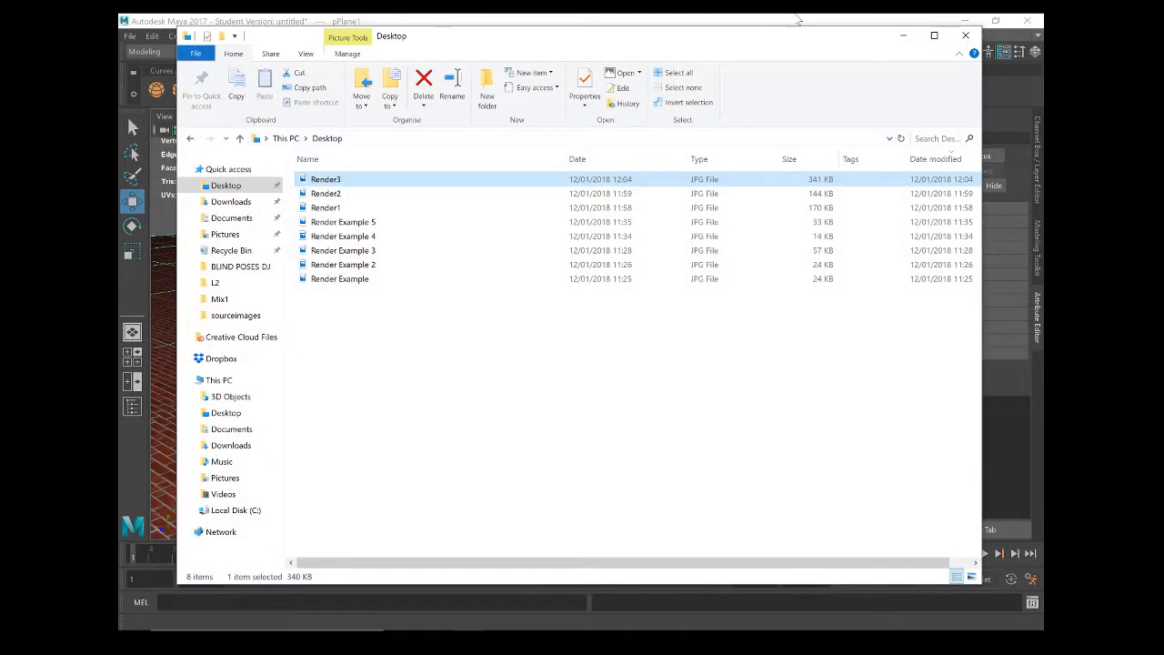
left_click(797, 20)
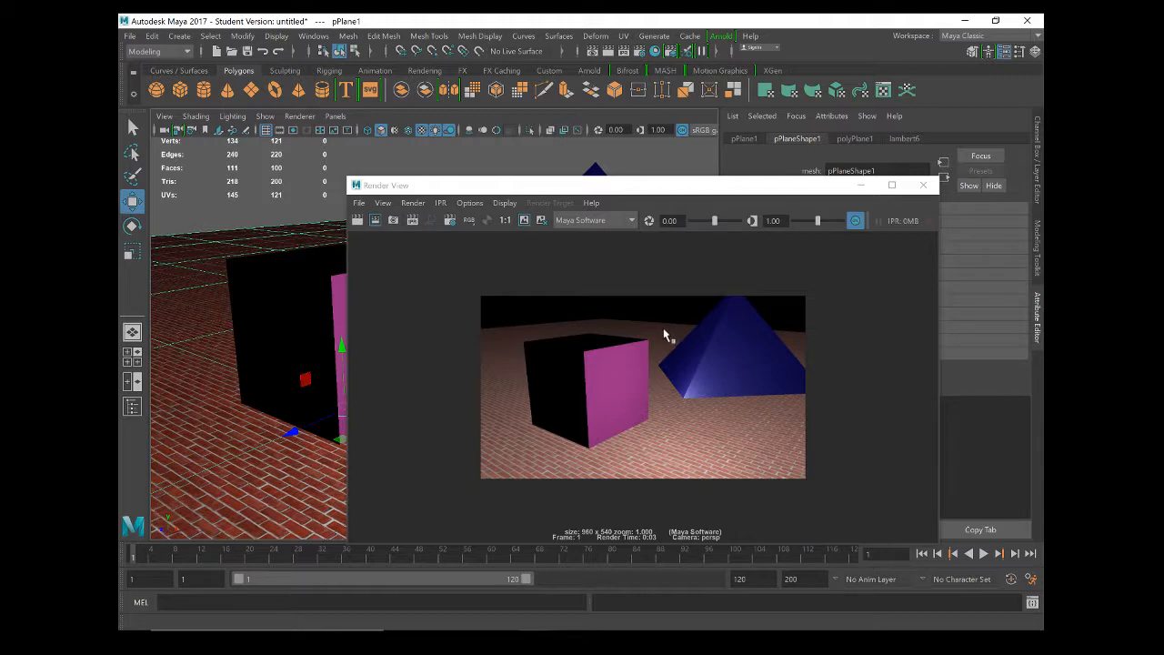
key("alt+Tab")
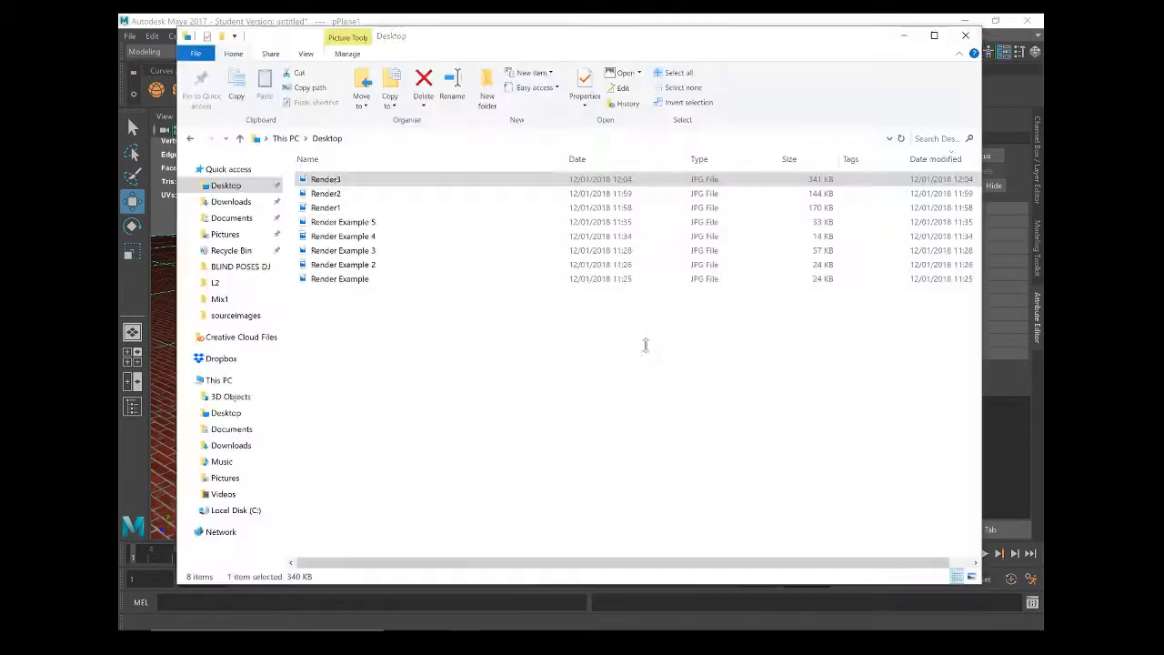
key("alt+Tab")
key("alt+Tab")
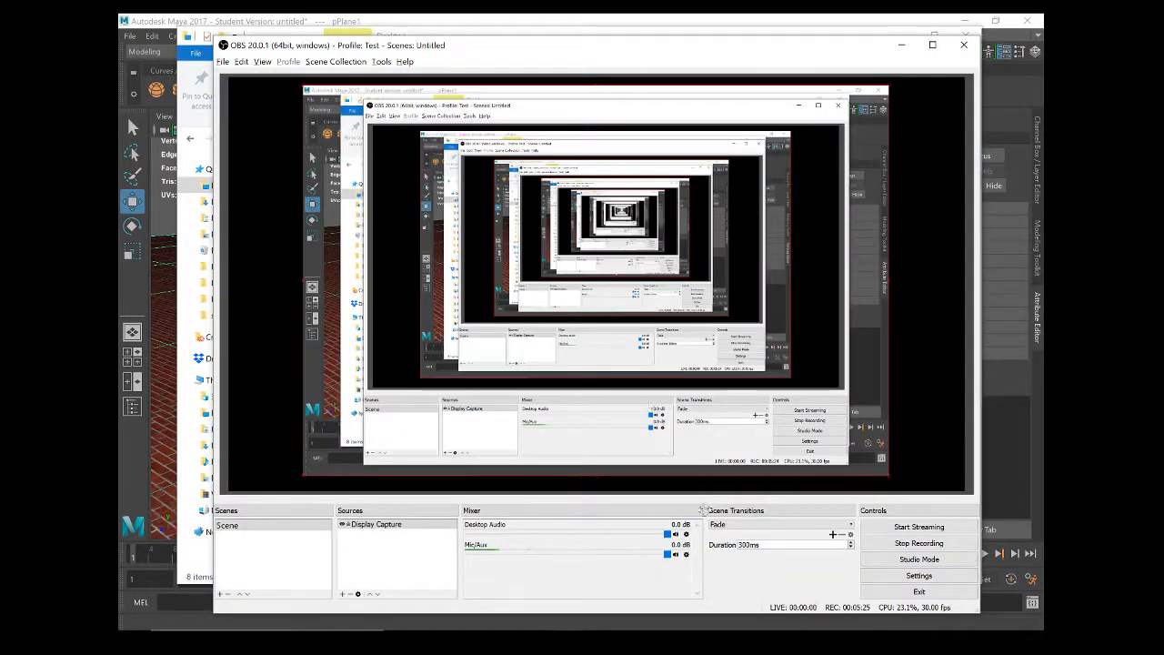